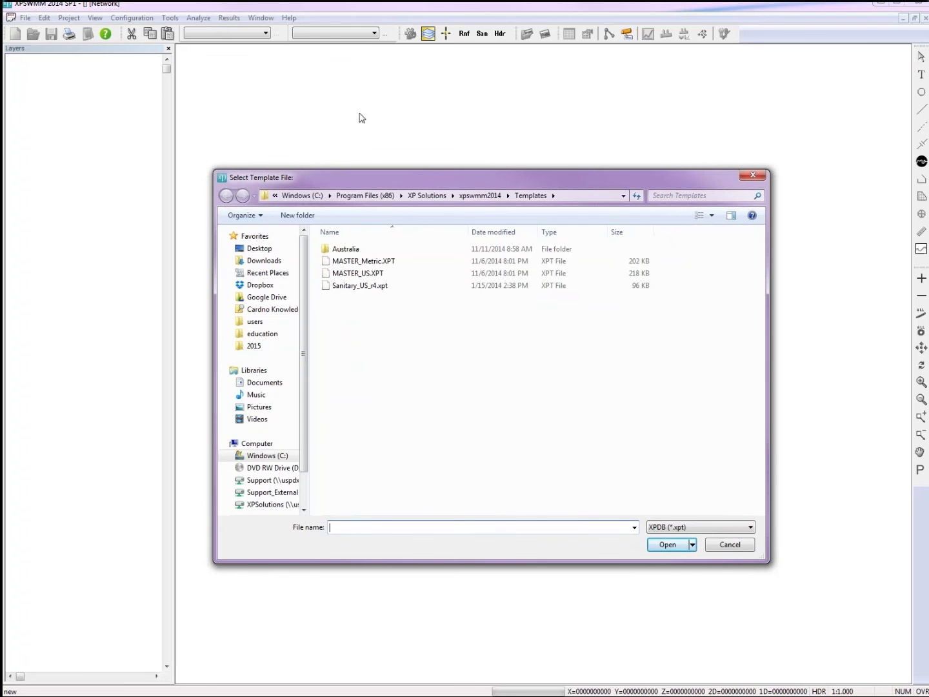
Create the new project from the Sanitary_US_r4.xpt template.
left_click(358, 288)
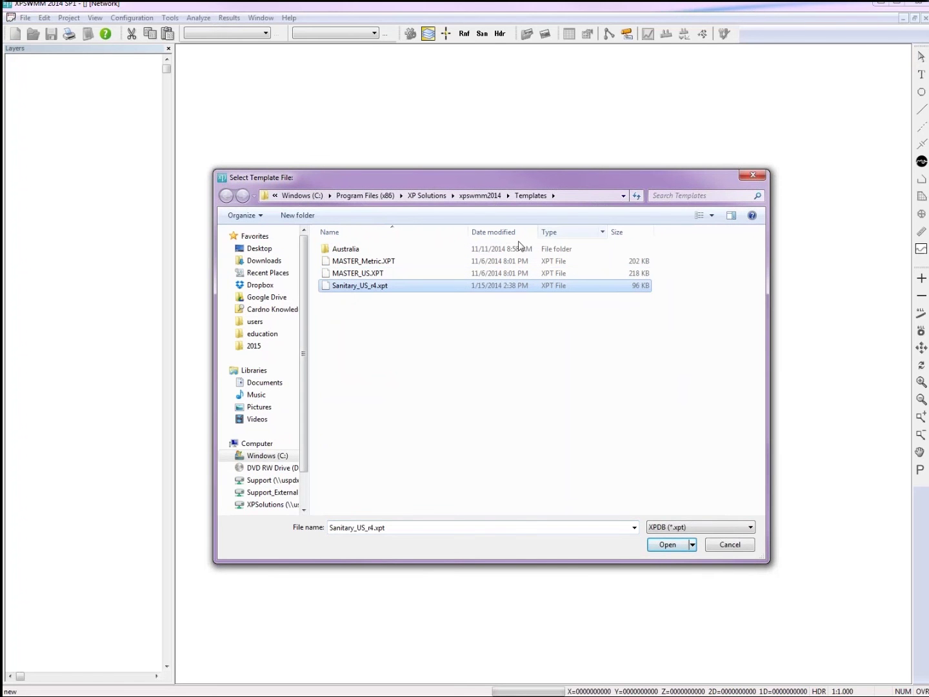
left_click(680, 548)
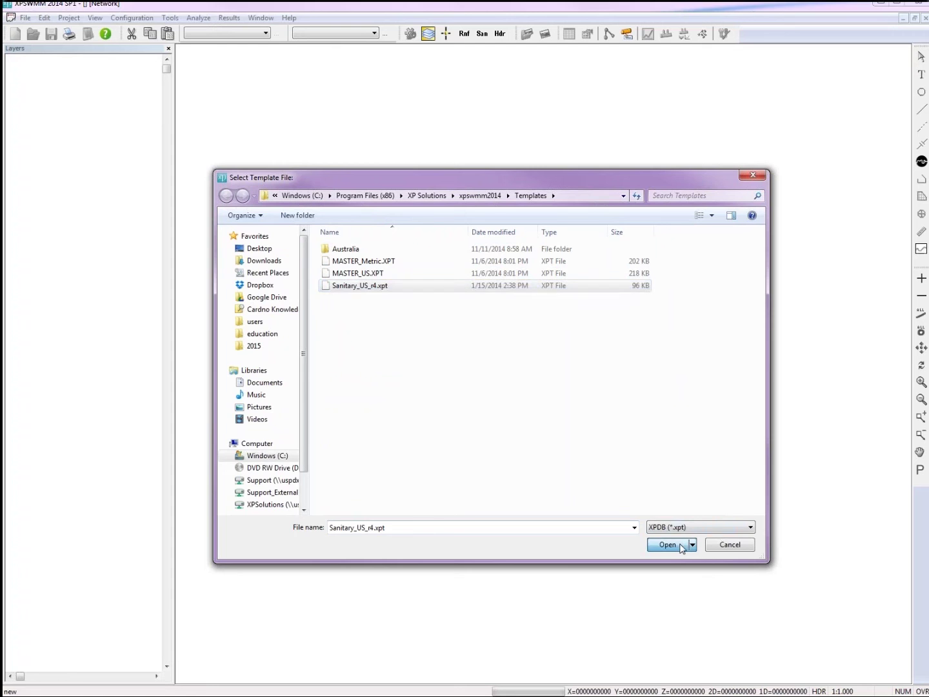
left_click(456, 374)
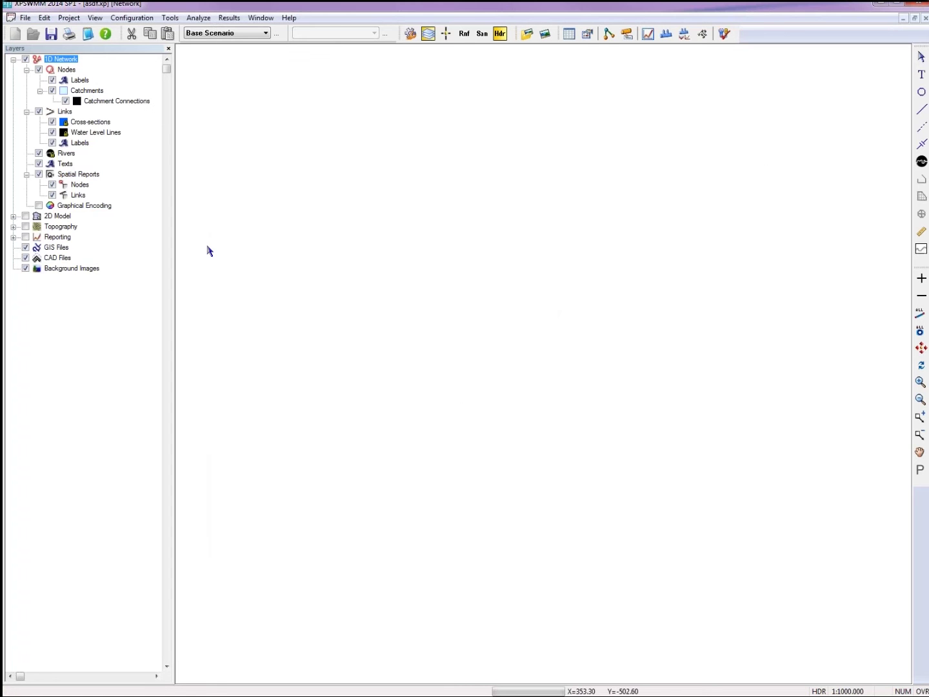
Add a CAD street and parcel drawing as background from the xps/07_webinar_models folder in the Documents library.
left_click(57, 257)
right_click(57, 258)
left_click(94, 263)
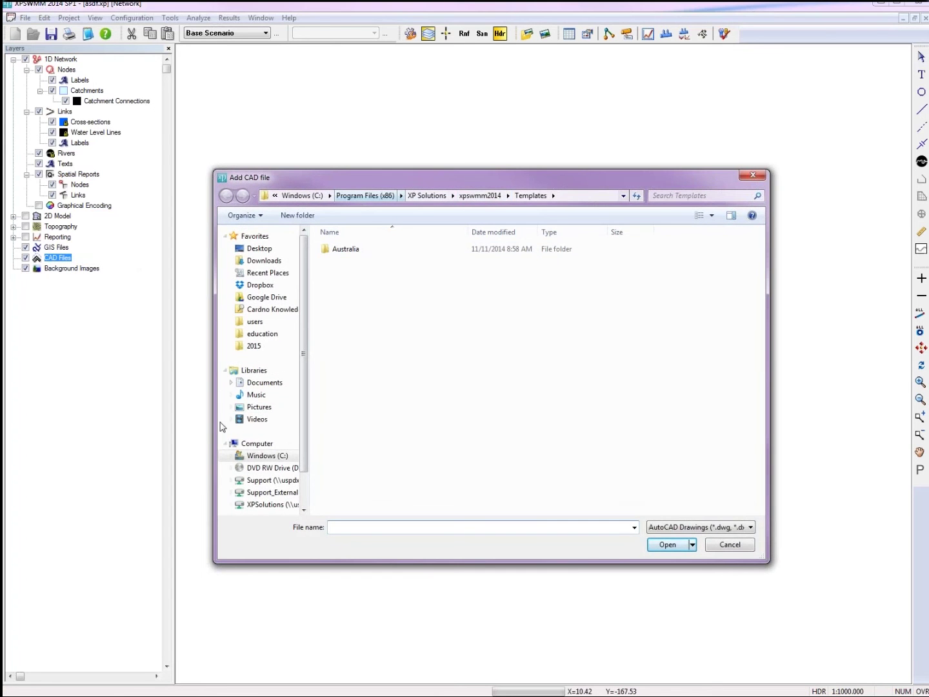
left_click(265, 382)
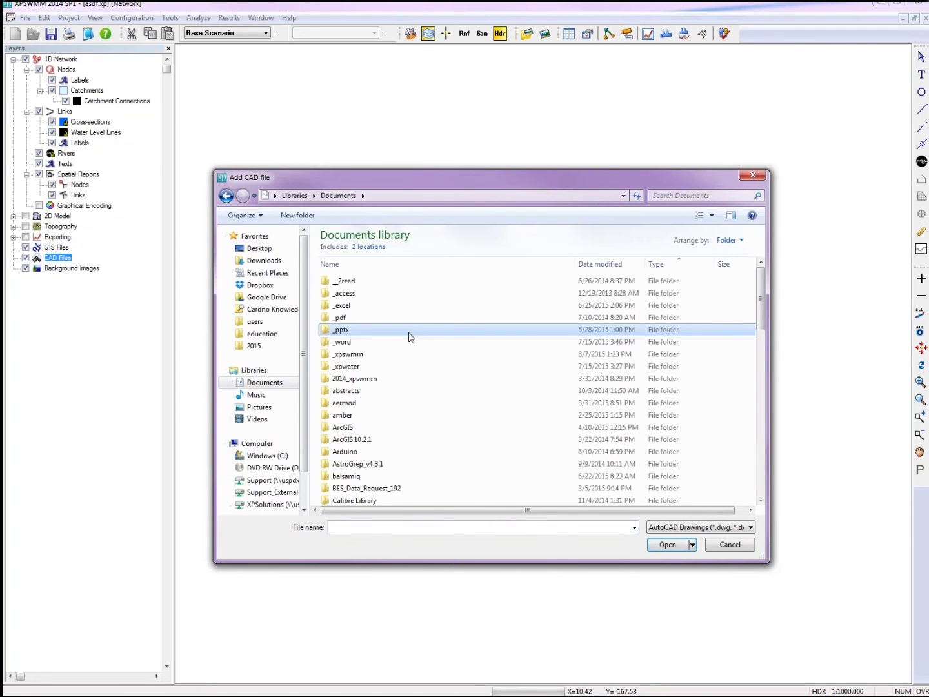
scroll(386, 362, "down", 10)
double_click(348, 485)
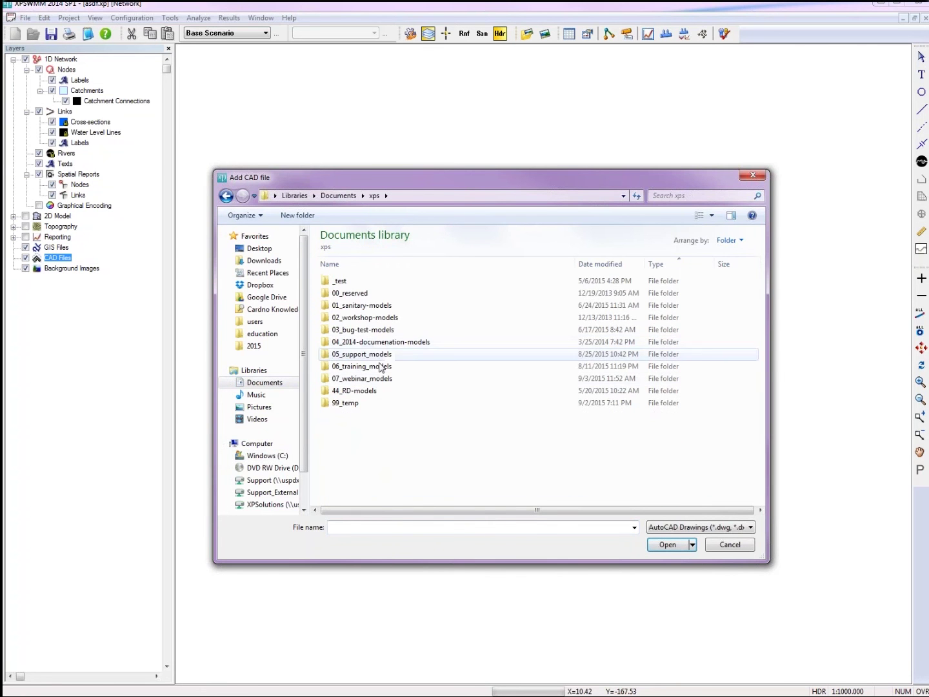
double_click(380, 378)
double_click(360, 281)
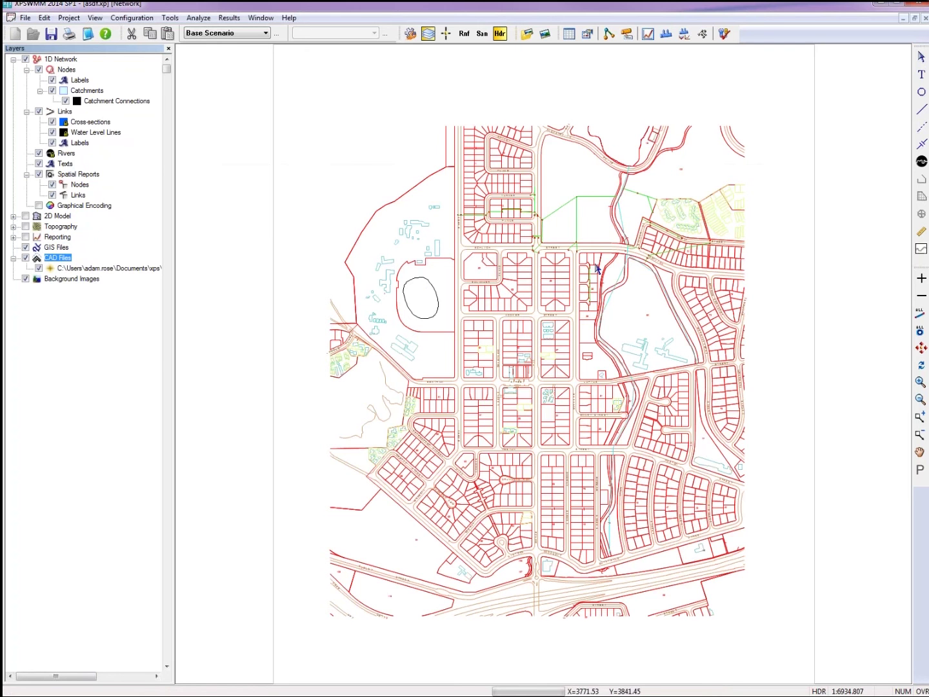
Place three nodes on the CAD map: two along the southern road, west one first, and one at the creek crossing farther north.
left_click(920, 92)
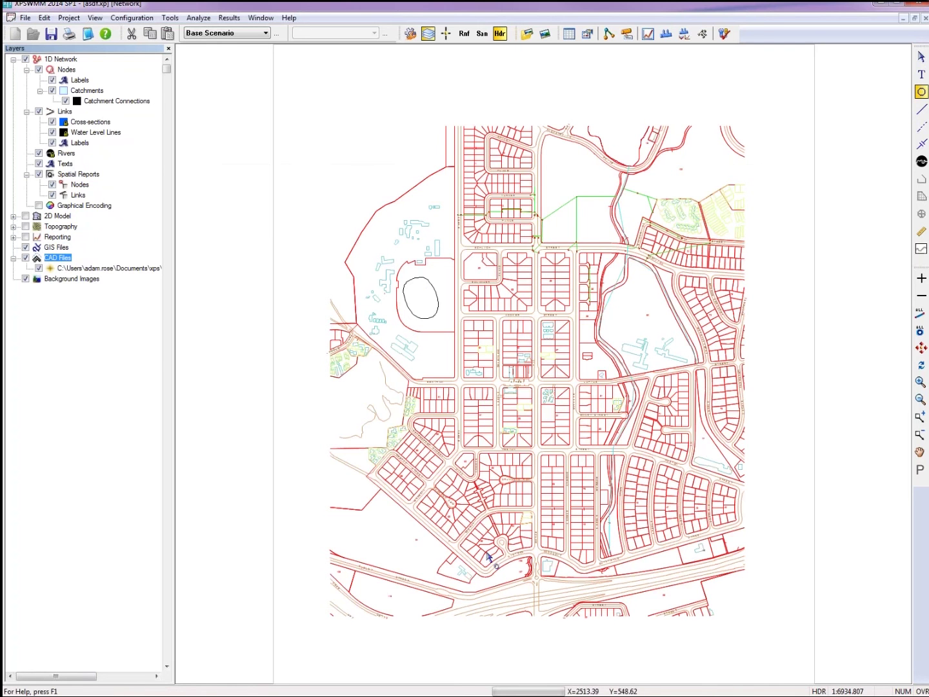
left_click(485, 571)
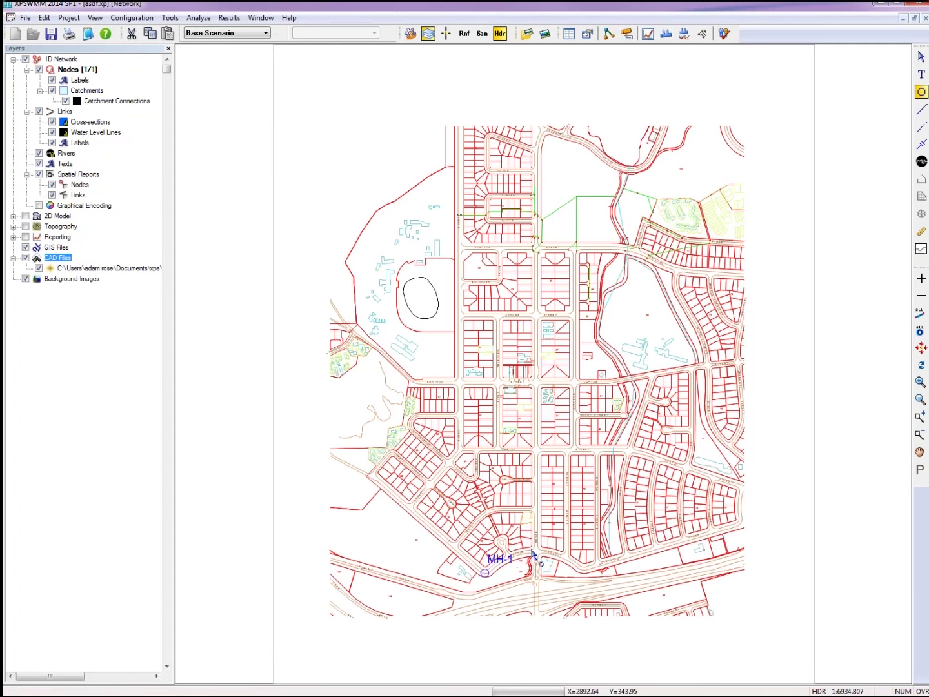
left_click(592, 566)
left_click(624, 375)
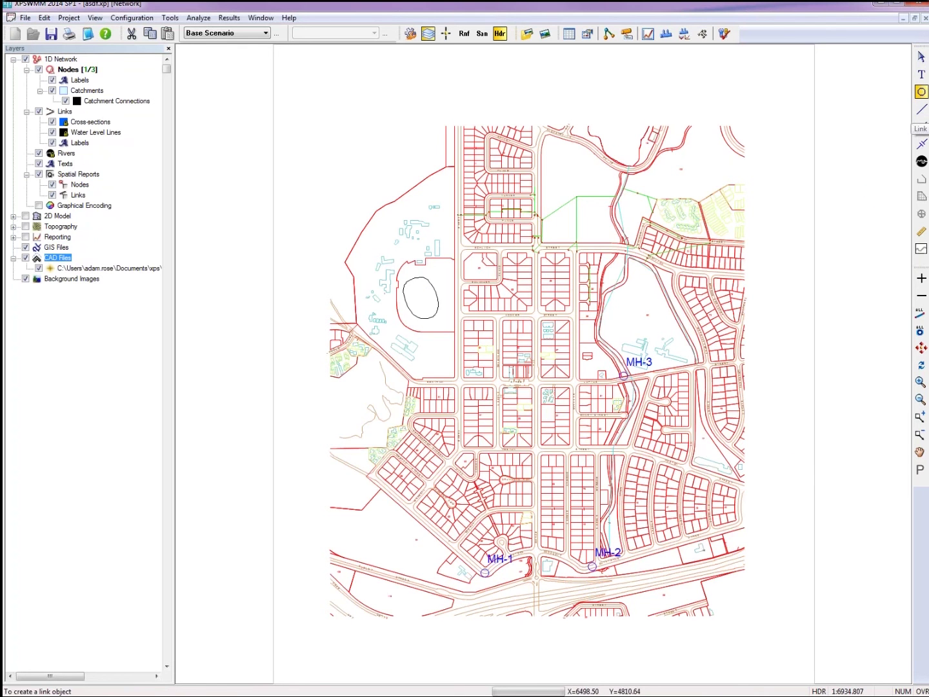
Give node MH-1 constant storage of 80 and make its surcharge elevation use the spill crest elevation.
left_click(920, 56)
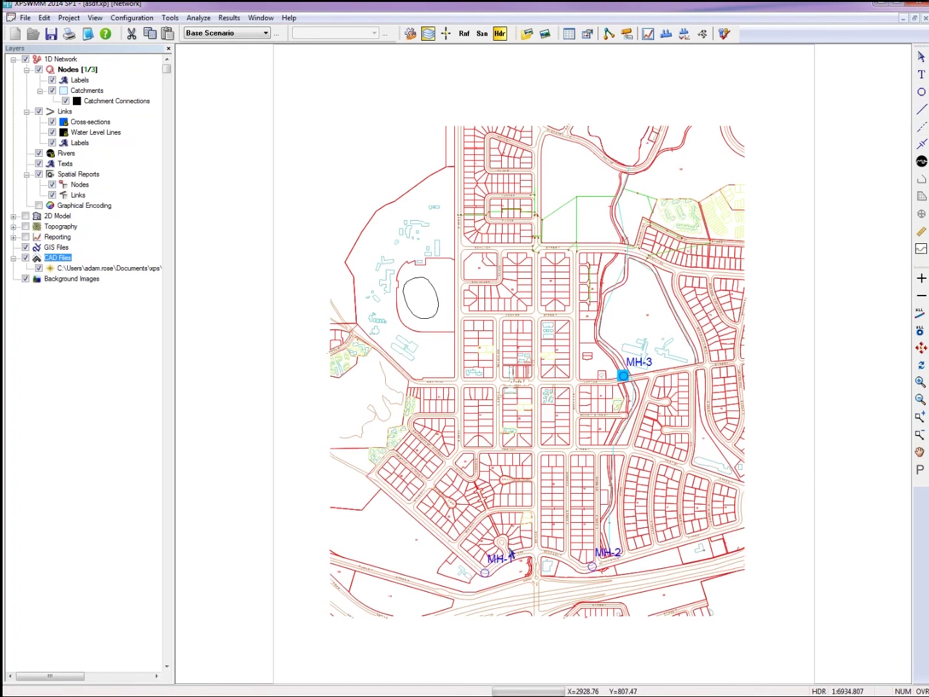
double_click(485, 572)
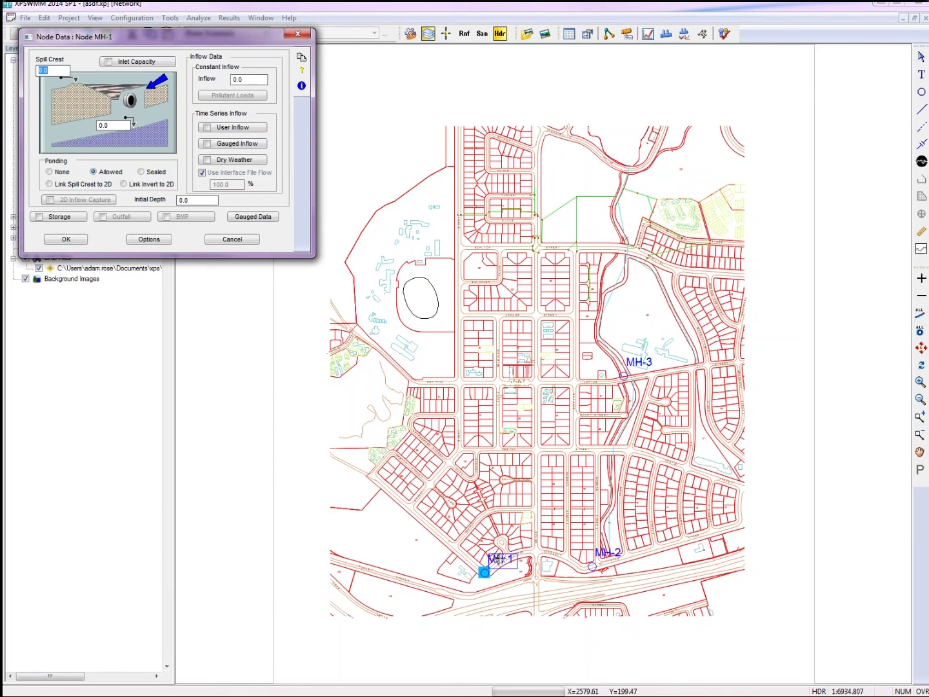
left_click(57, 216)
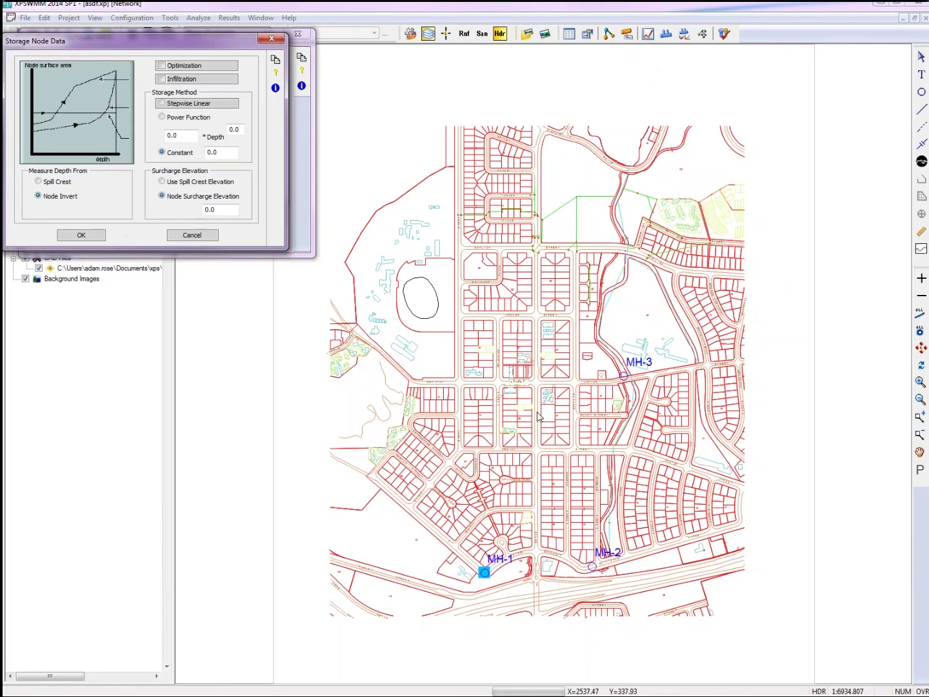
double_click(214, 153)
type("80")
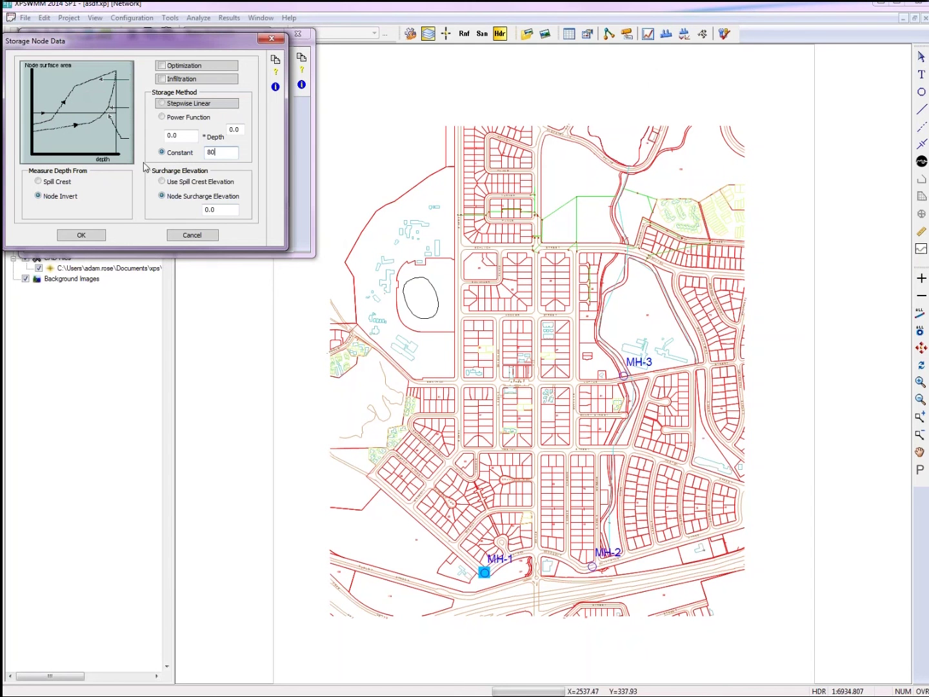
left_click(179, 182)
left_click(80, 235)
left_click(70, 238)
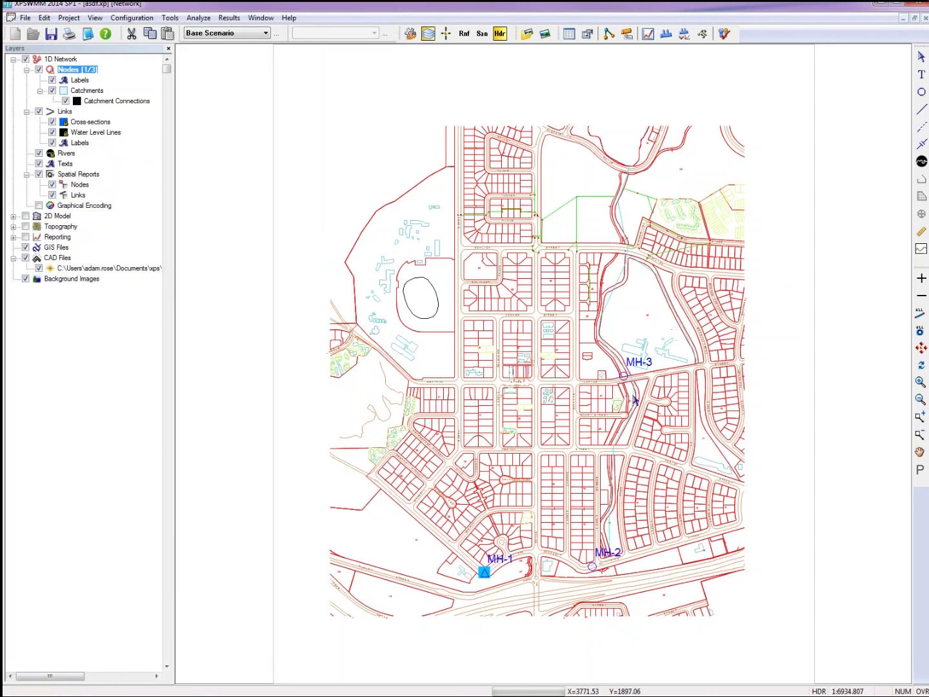
Hide the CAD files layer and draw a multiple link from MH-1 to MH-2.
left_click(26, 258)
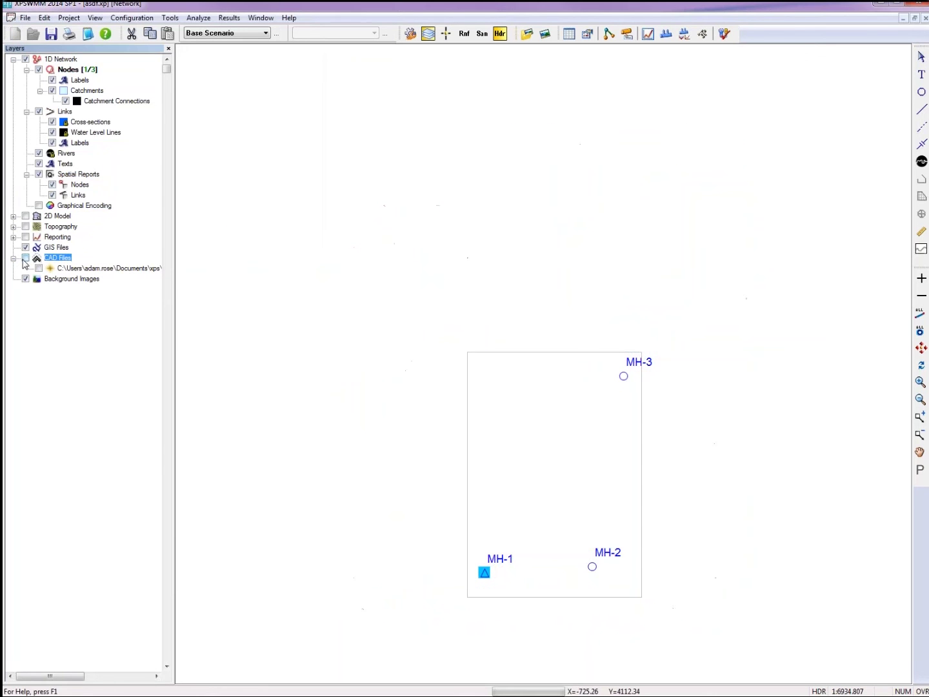
left_click(922, 127)
left_click(484, 572)
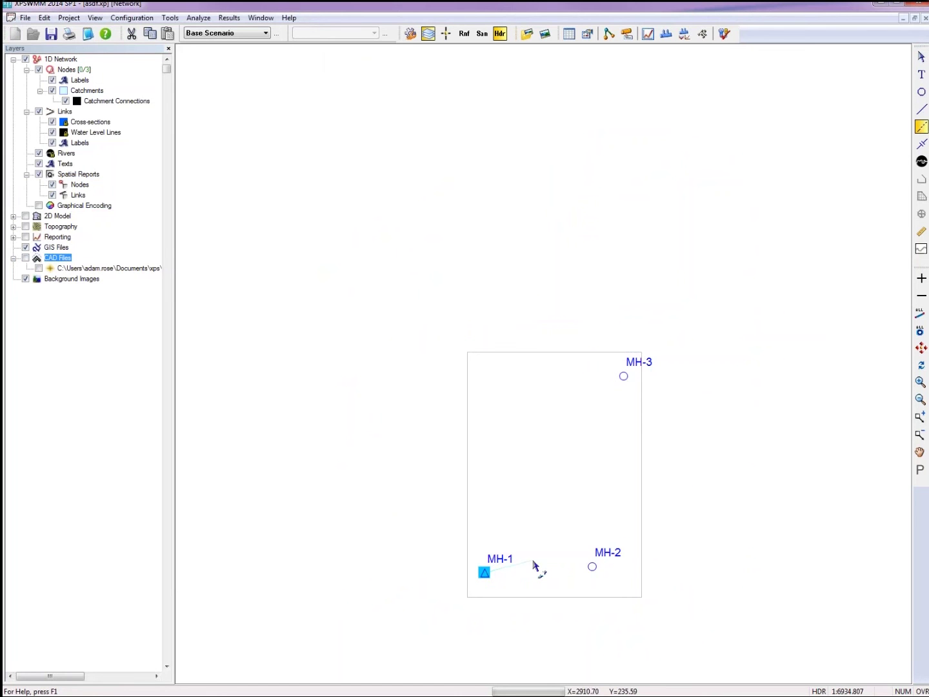
double_click(592, 567)
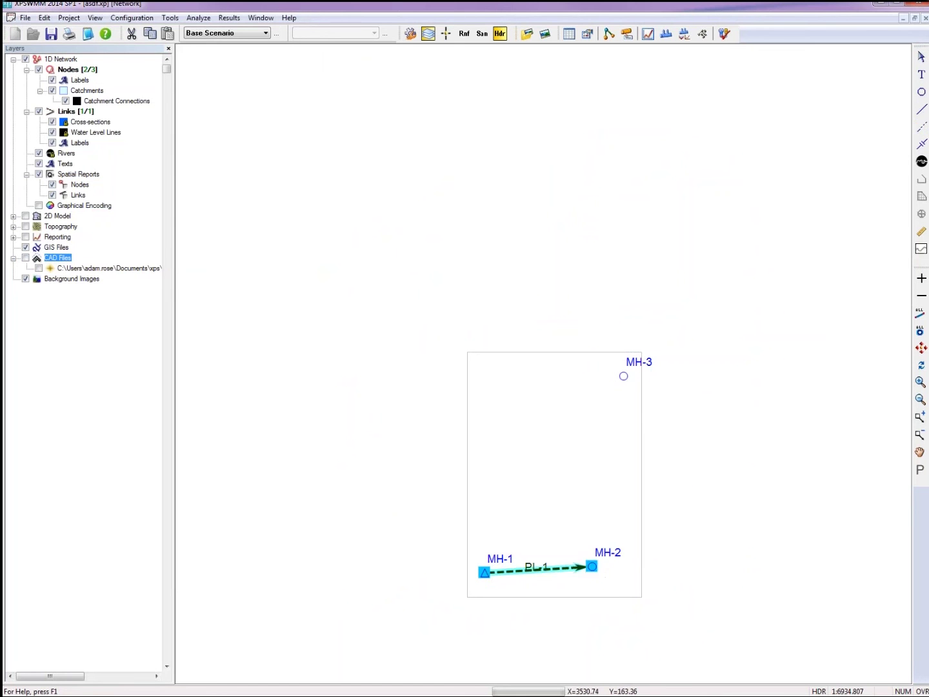
Add and name pump 1 in the MH-1 to MH-2 link, rated by dynamic head, with initial depth 10, pump start 85 and stop 83.
double_click(563, 571)
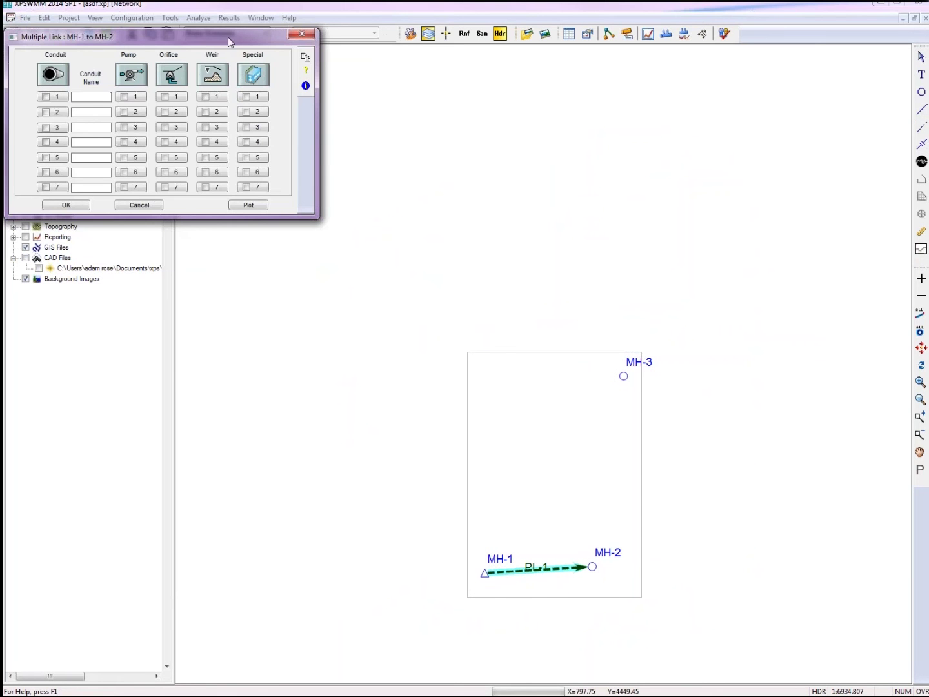
left_click_drag(228, 37, 405, 183)
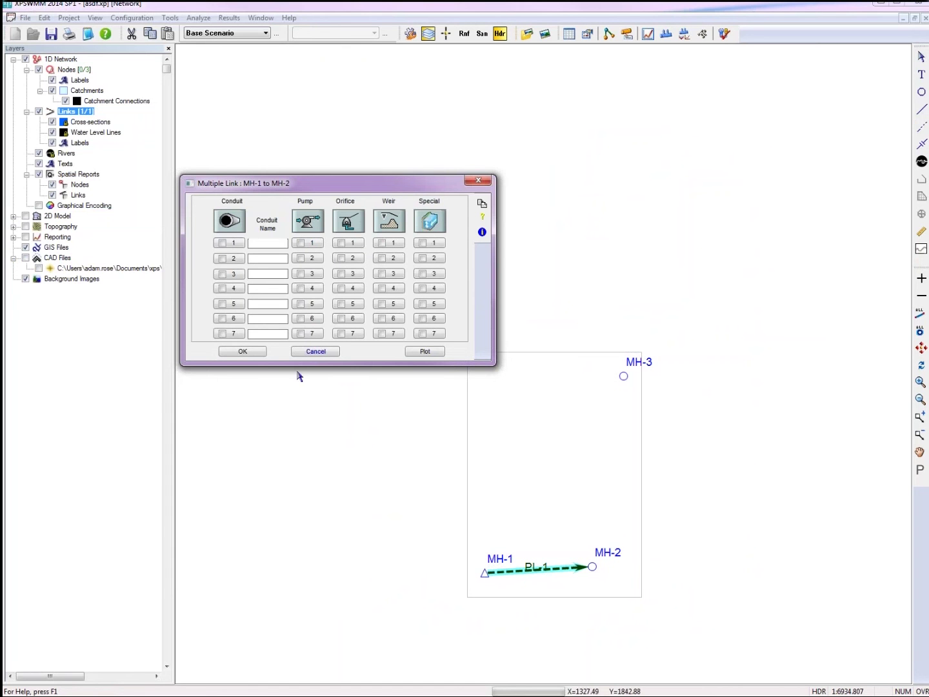
left_click(314, 243)
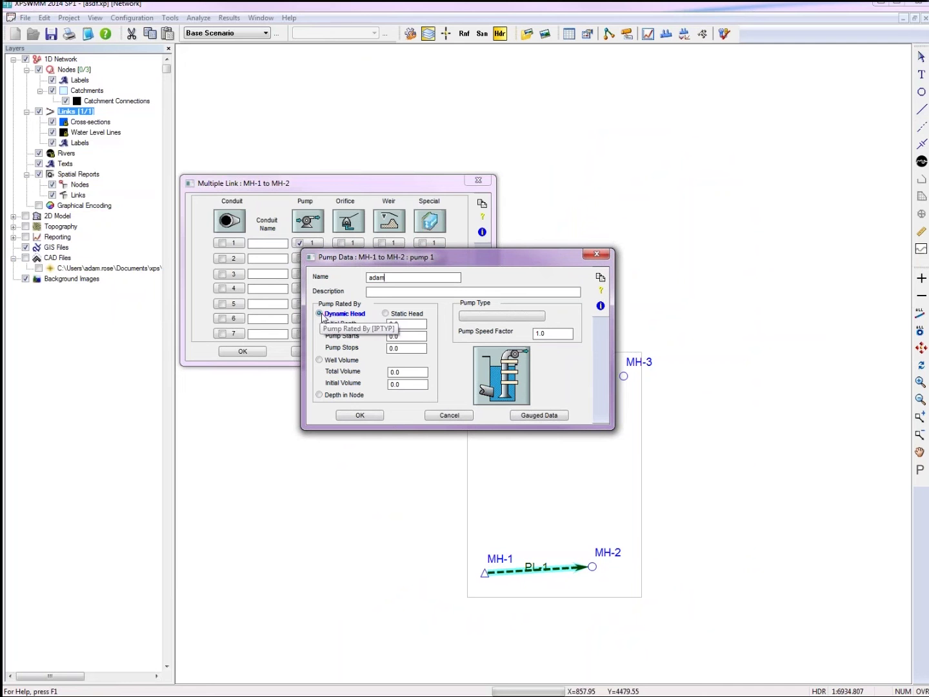
left_click(395, 336)
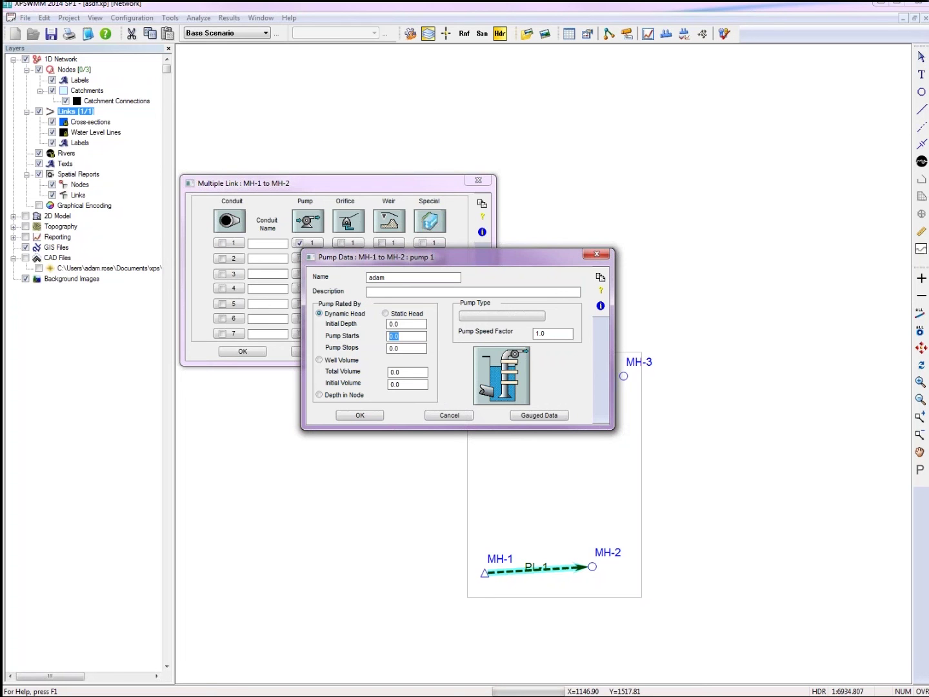
left_click(395, 348)
type("83")
left_click_drag(406, 326, 387, 324)
Add a pump rating named pump1 to the pump type list.
left_click(501, 317)
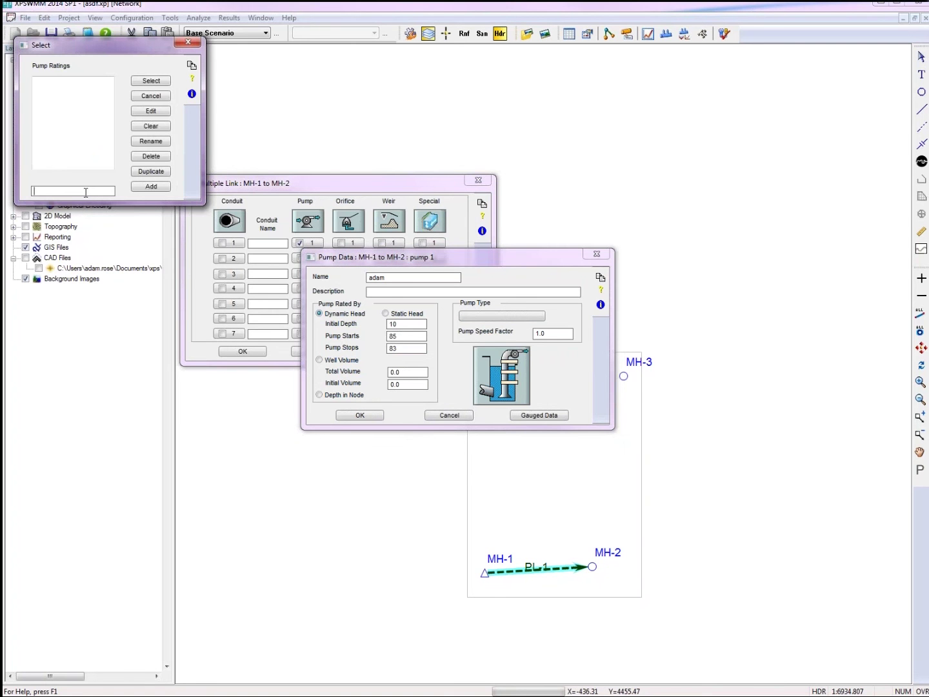
type("ada")
key("BackSpace")
key("BackSpace")
key("BackSpace")
type("pum")
left_click(151, 185)
Open the pump1 rating for editing and insert three blank rows in its flow and head table.
left_click(152, 112)
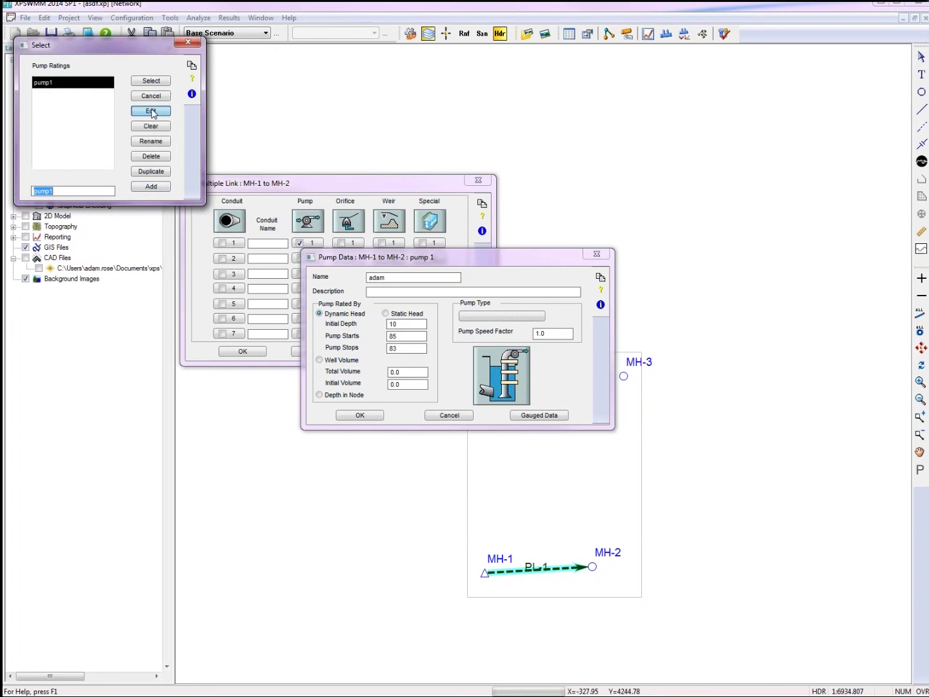
left_click_drag(182, 40, 485, 82)
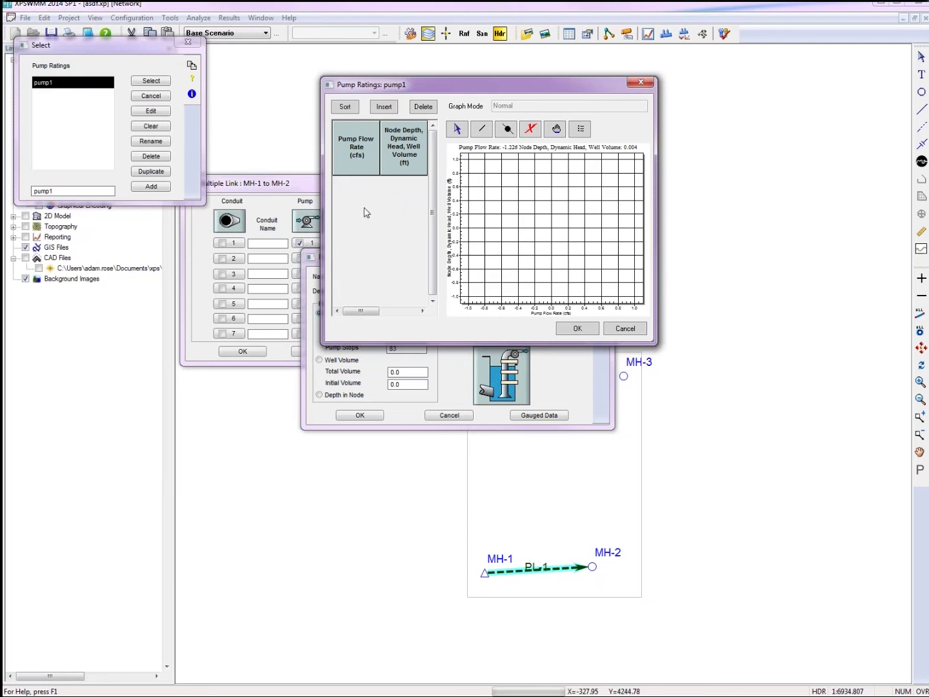
left_click(385, 113)
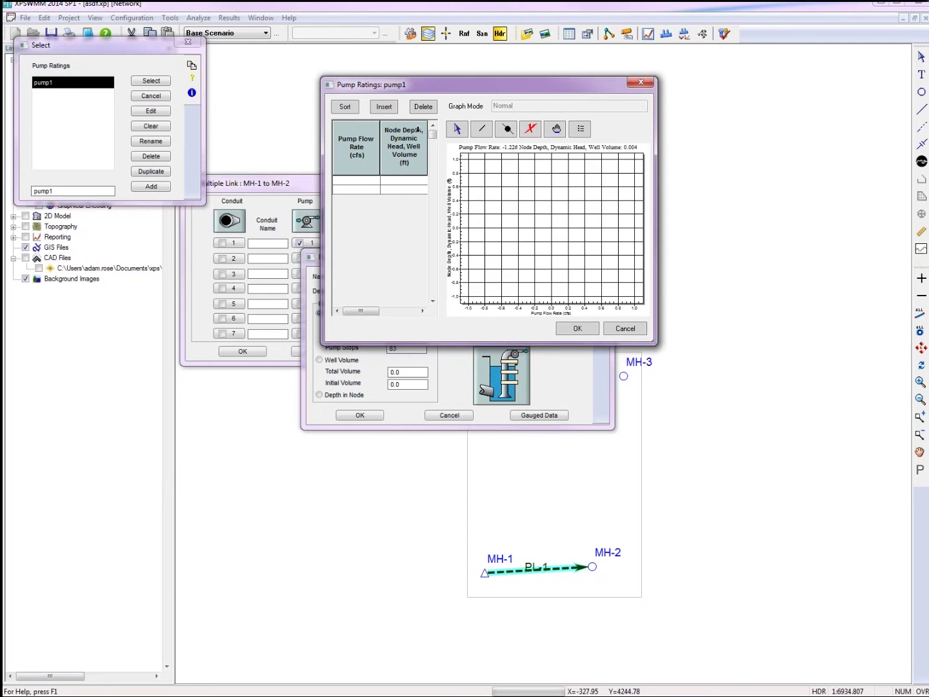
left_click(384, 108)
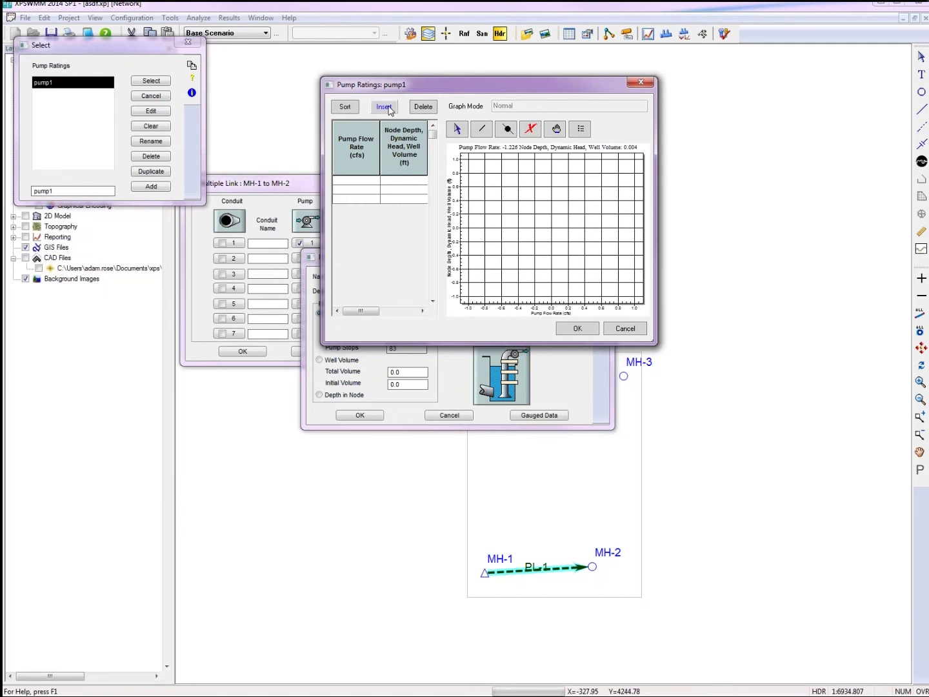
left_click_drag(397, 95, 378, 279)
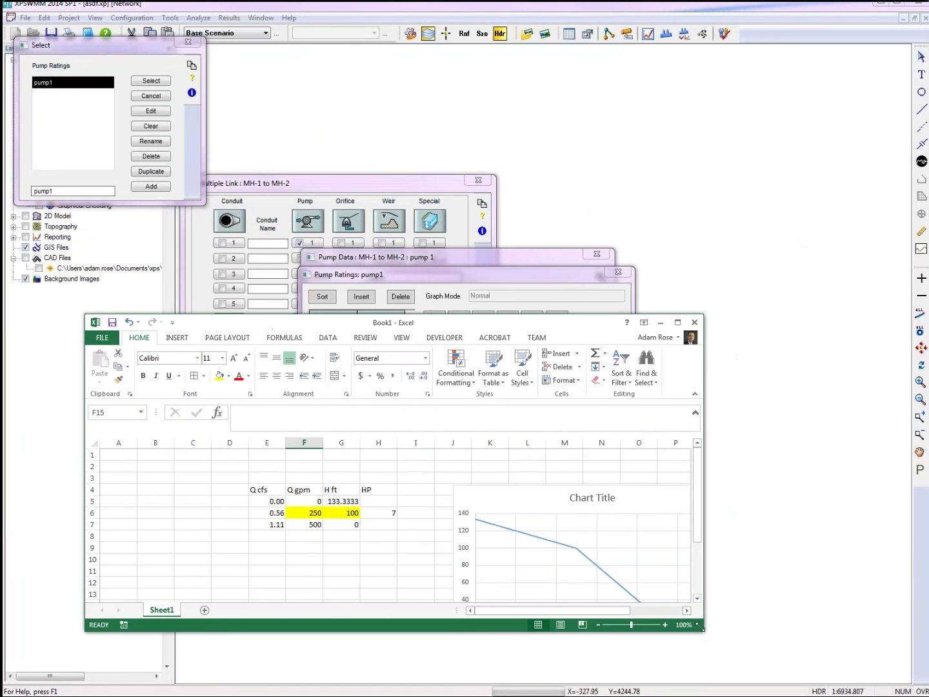
Switch to the Excel pump curve worksheet and examine its flow and head values, their formulas and the plotted curve.
left_click_drag(704, 632, 867, 696)
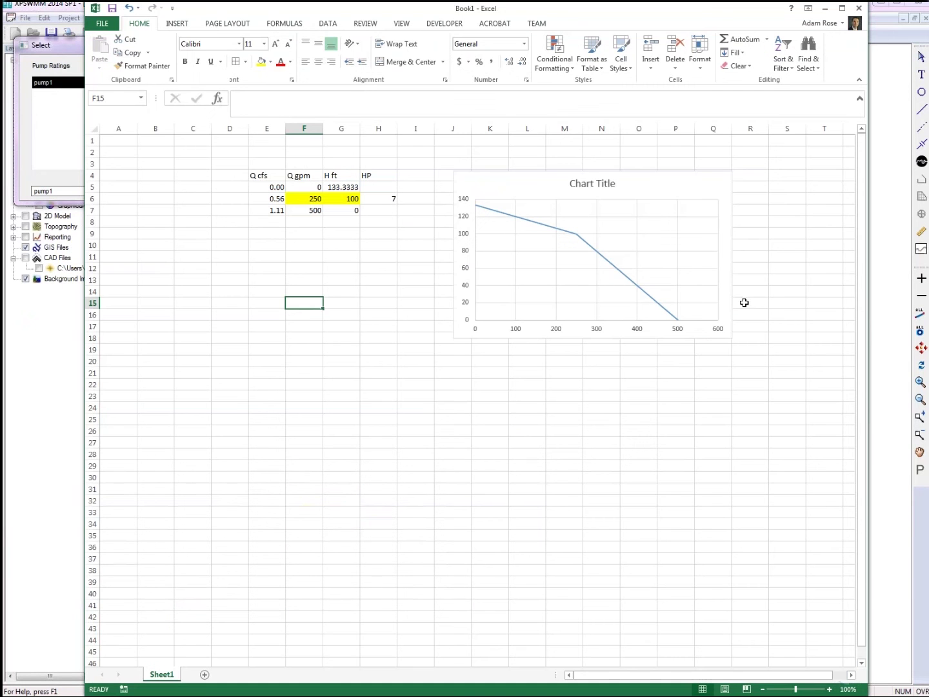
left_click(353, 209)
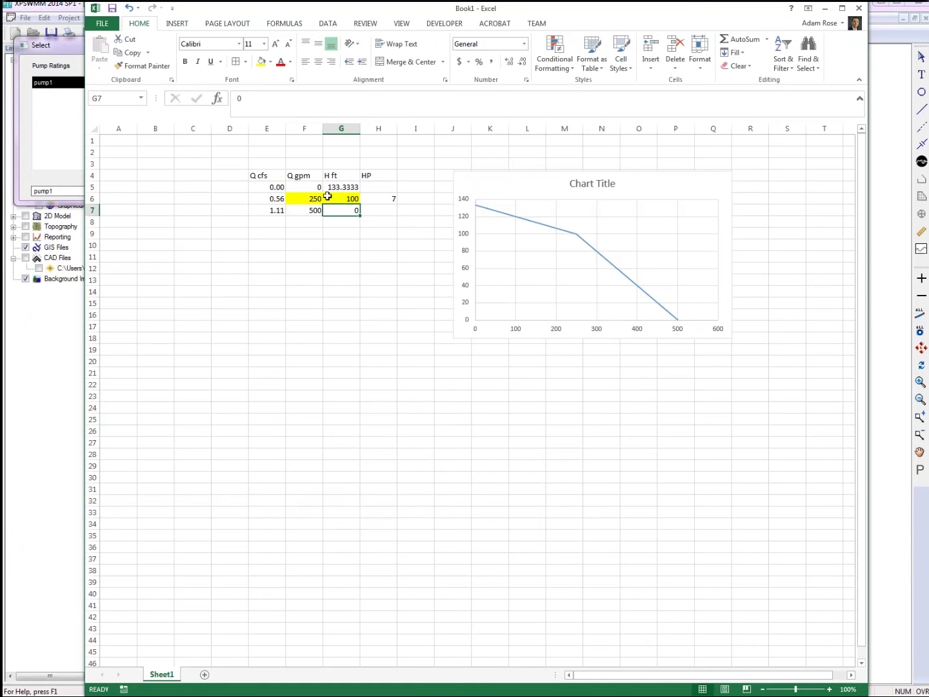
left_click(311, 197)
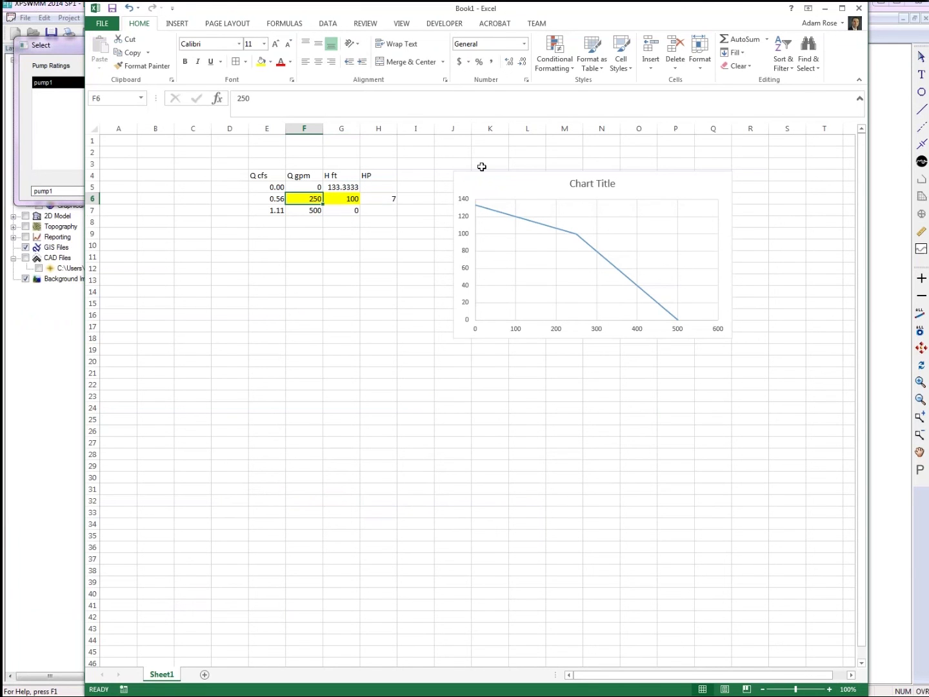
left_click(334, 246)
left_click(318, 200)
left_click(335, 199)
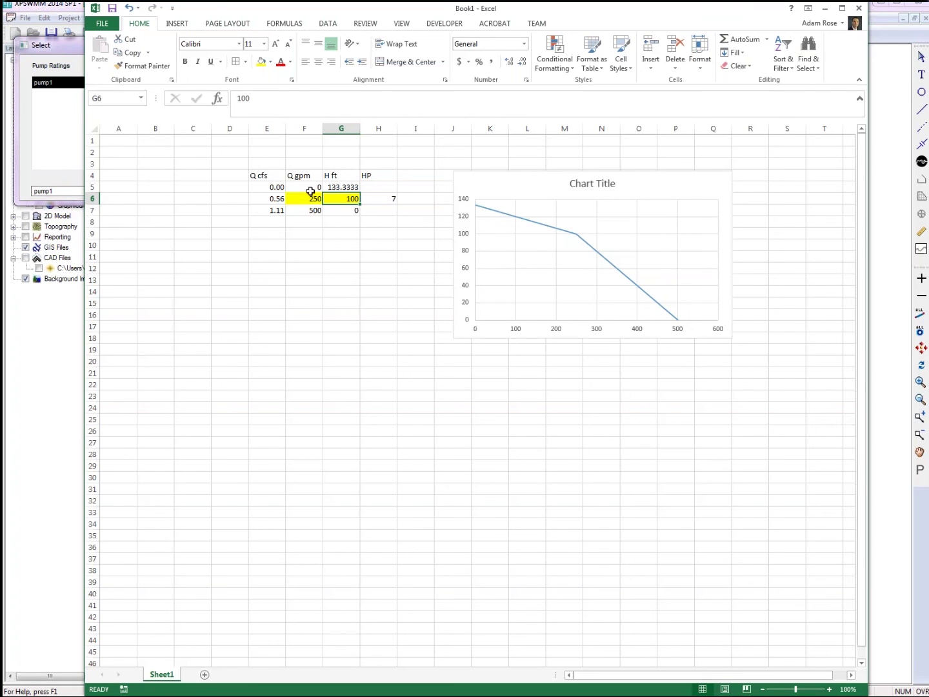
left_click(331, 186)
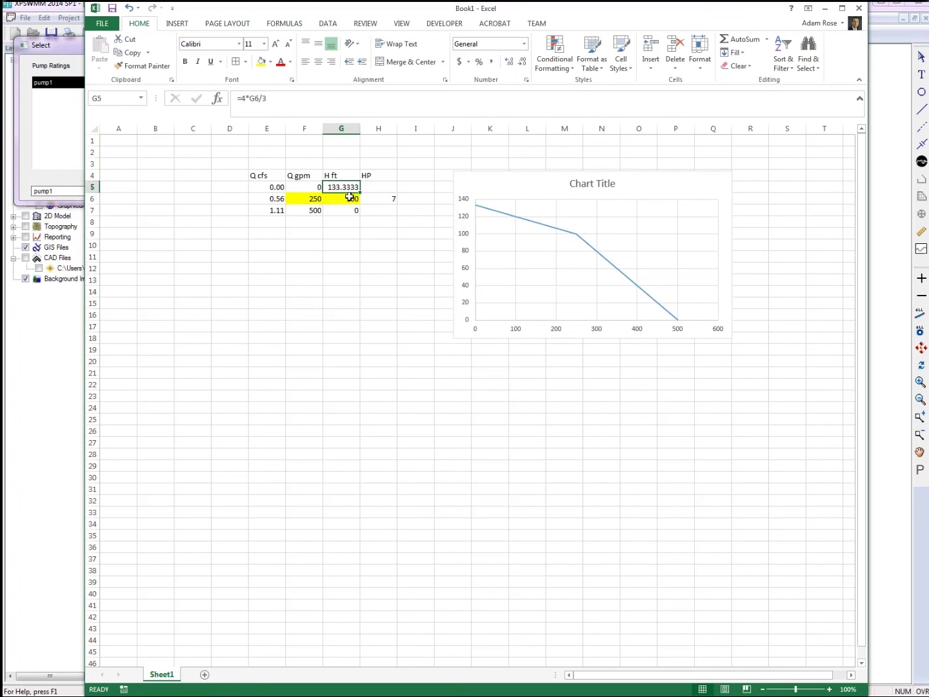
left_click_drag(314, 186, 328, 186)
mouse_move(473, 210)
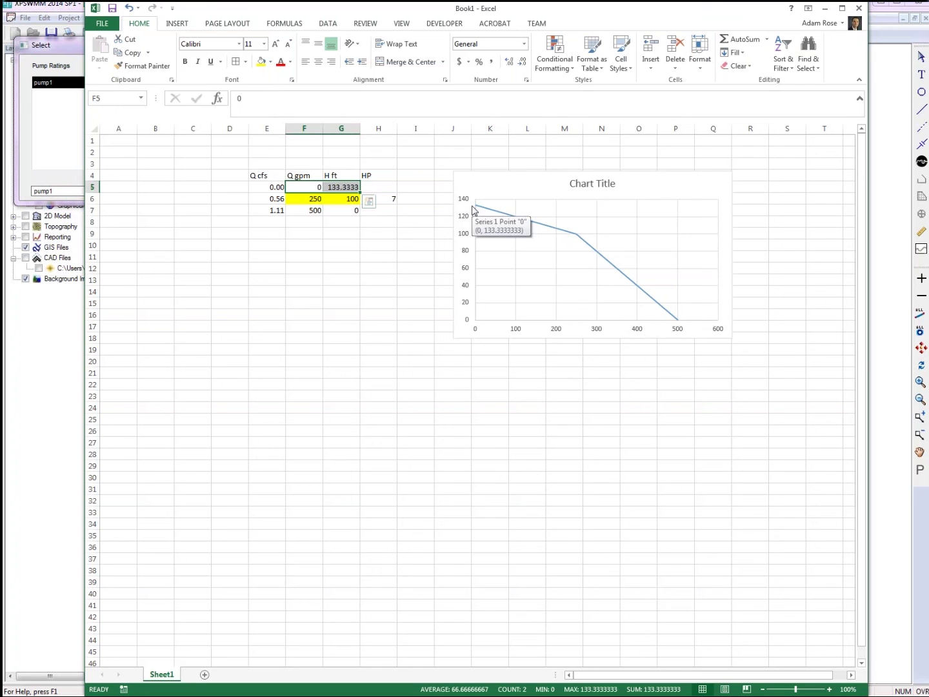
left_click(304, 212)
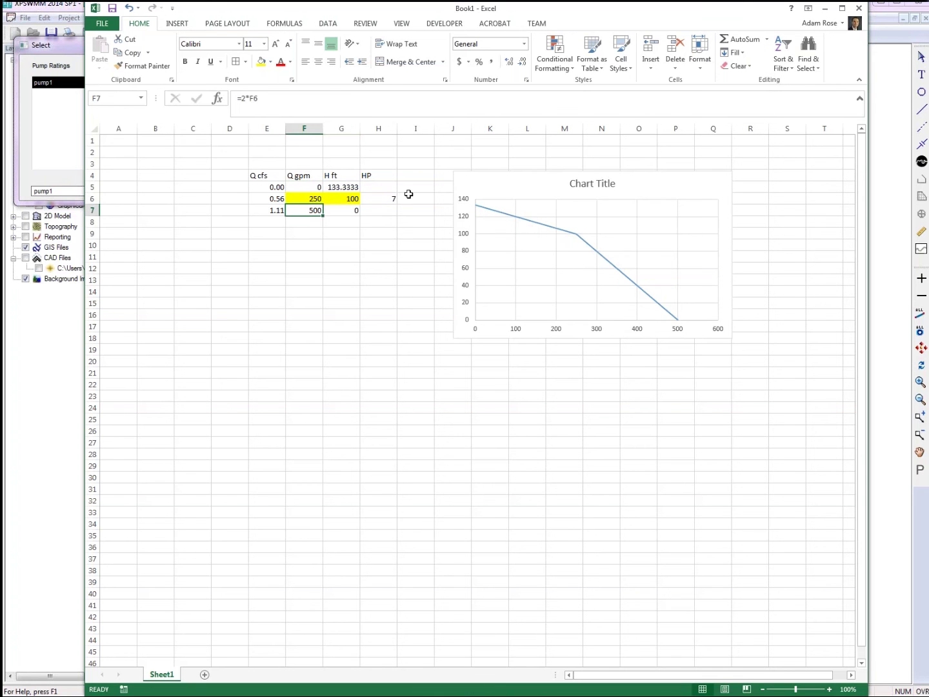
Examine the pump curve chart and the horsepower formula beside the highlighted flow and head values.
mouse_move(679, 329)
left_click(387, 199)
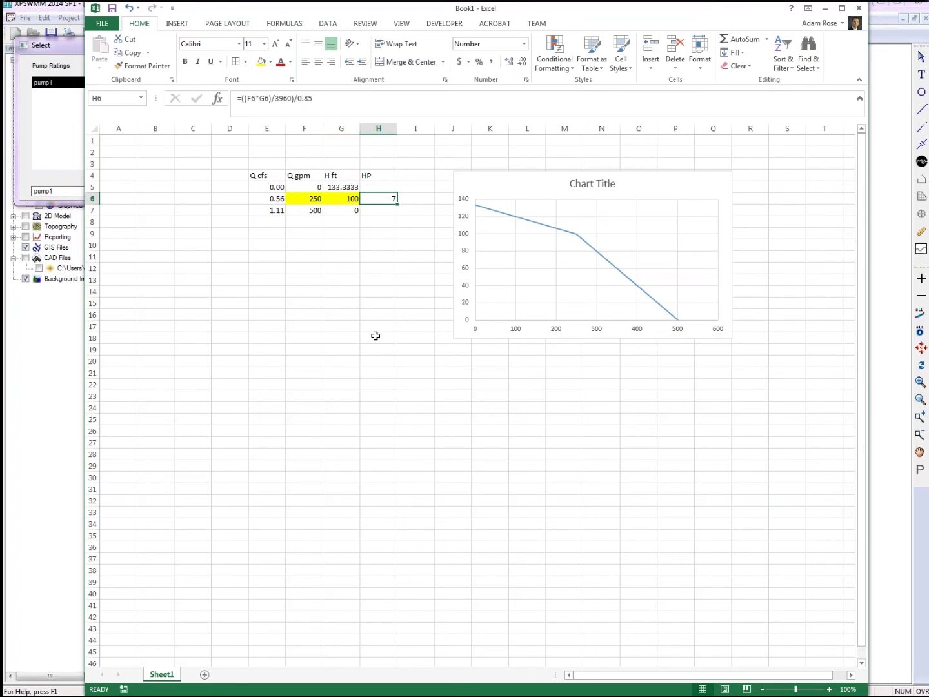
left_click(357, 255)
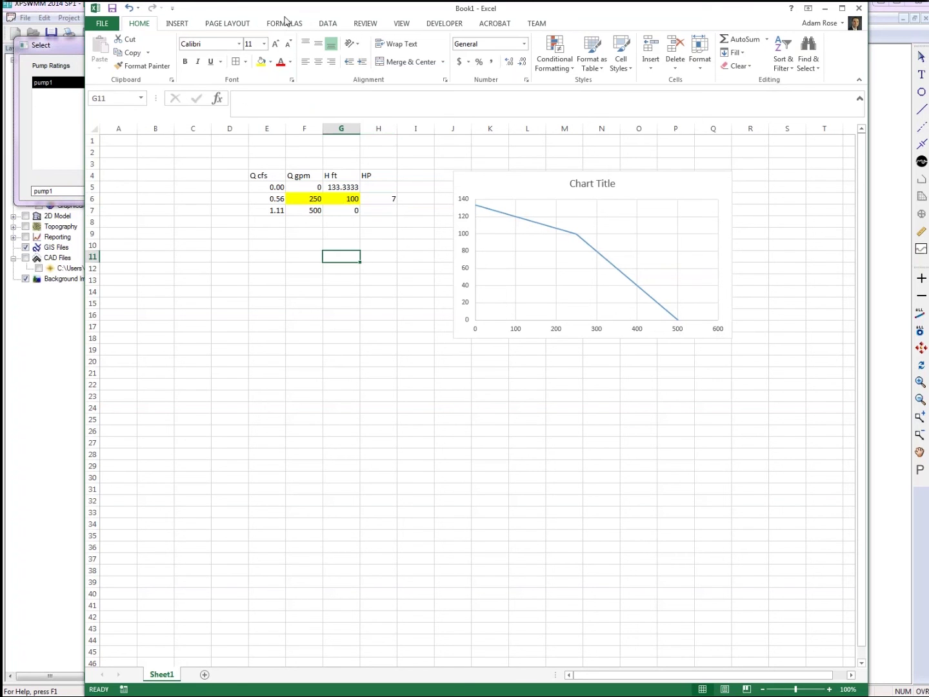
Return to XPSWMM and enter pump flow rates of 0, .6 and 1.1 cfs in the pump1 rating table.
key("alt+Tab")
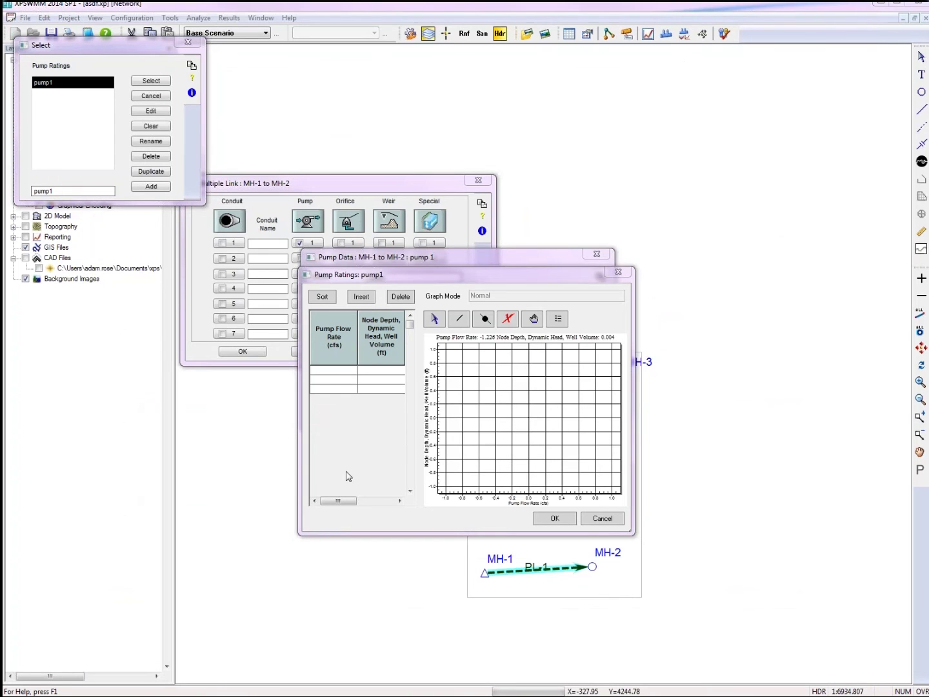
left_click(341, 372)
type("0")
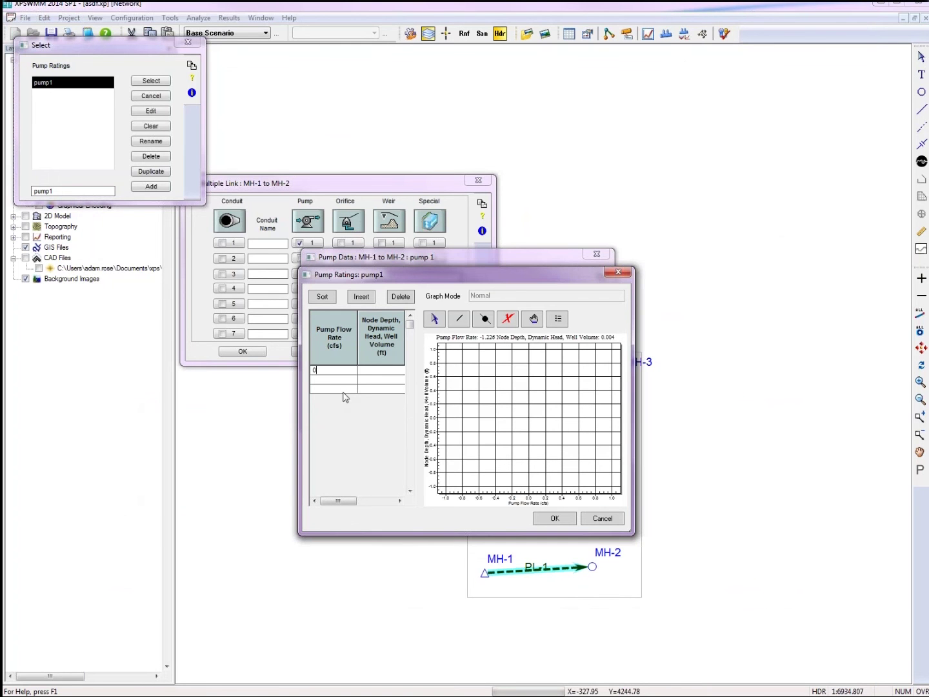
left_click(344, 380)
type(".6")
left_click(336, 389)
type("1.1")
Enter heads of 133, 100 and 0 ft against the three flow rates in the pump1 rating table.
left_click(380, 370)
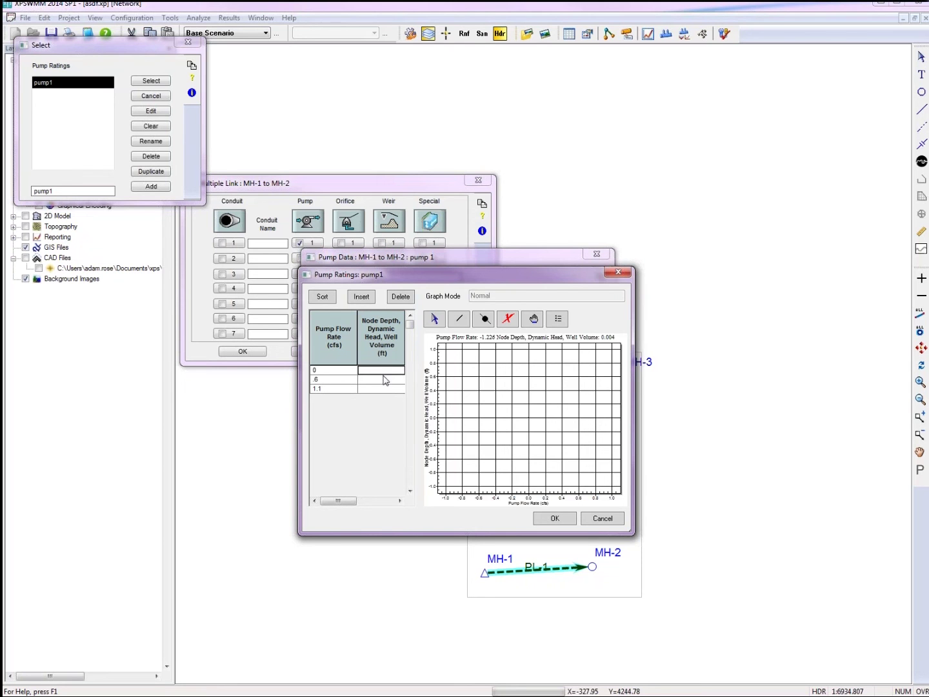
type("133")
left_click(385, 381)
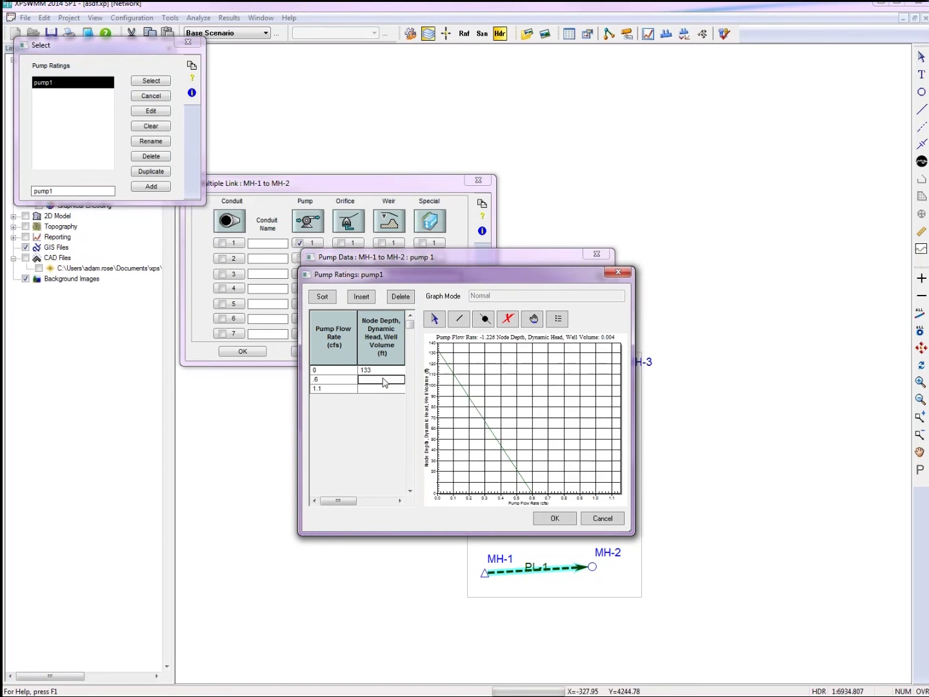
type("100")
key("Return")
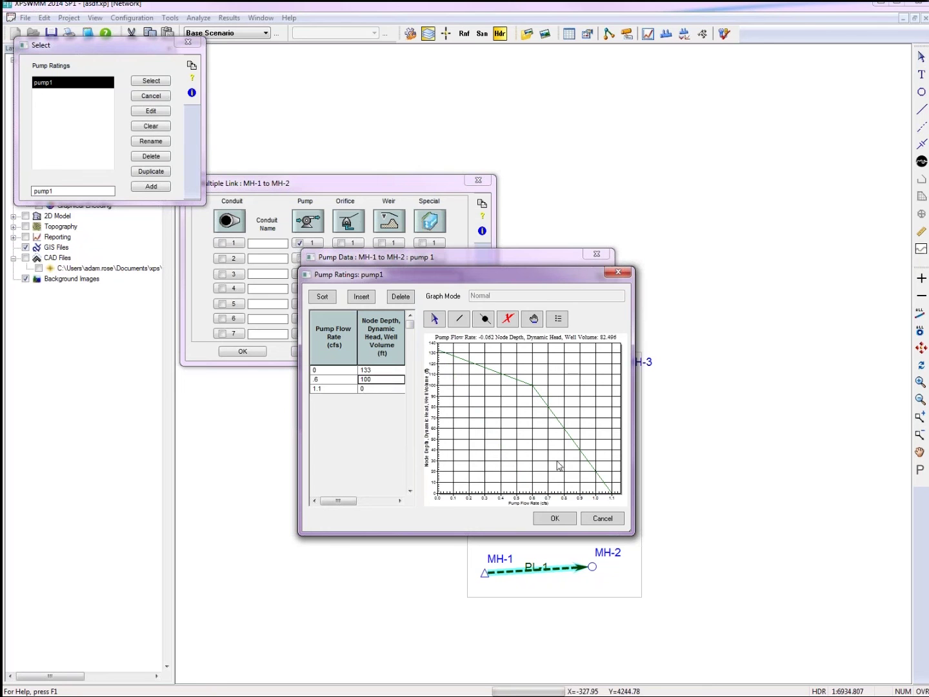
Accept the rating curve, assign pump1 as the pump type and close the pump and multiple link data.
left_click(553, 518)
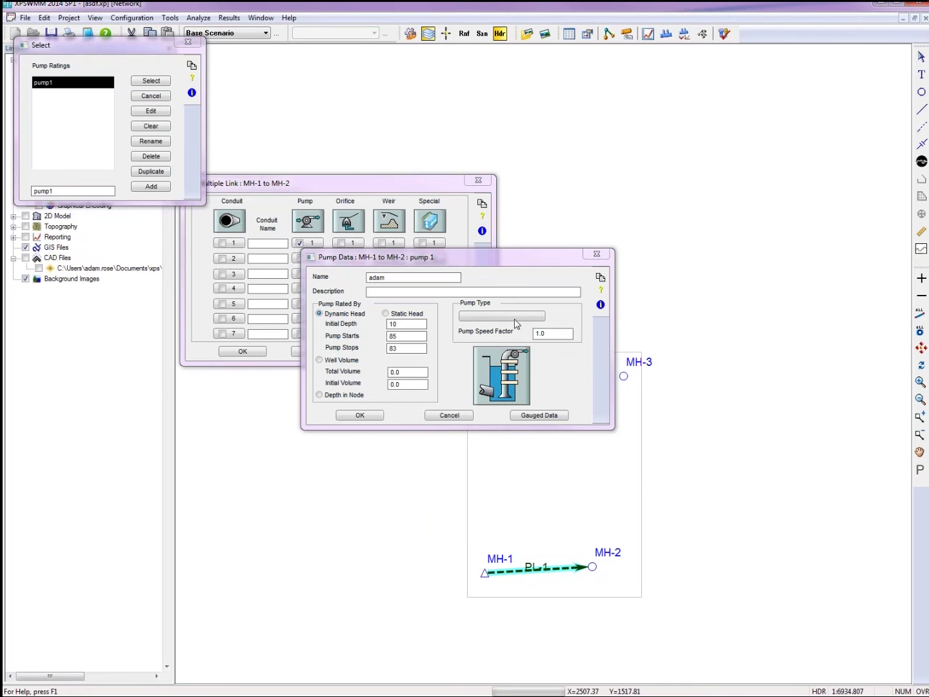
left_click(151, 81)
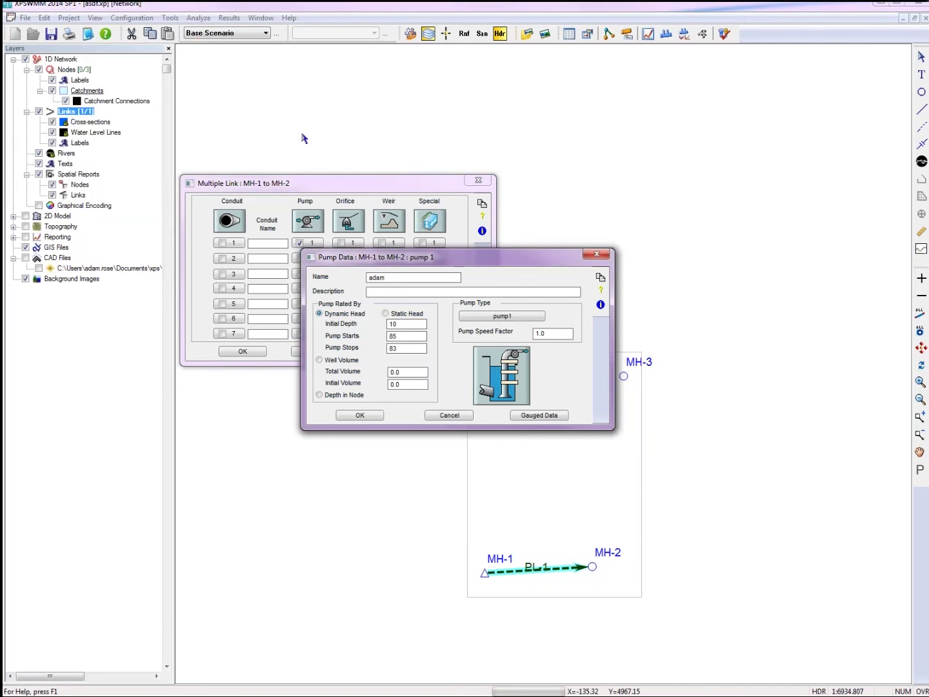
left_click(360, 414)
left_click(233, 351)
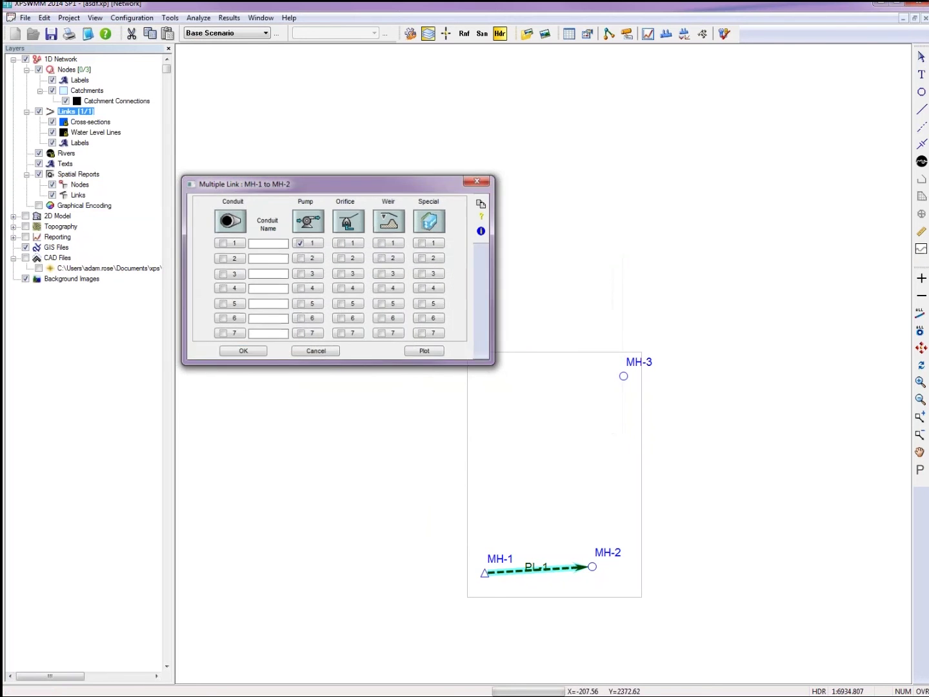
Set storage node MH-1's invert to 80 and its spill crest to 95.
left_click(485, 573)
double_click(485, 572)
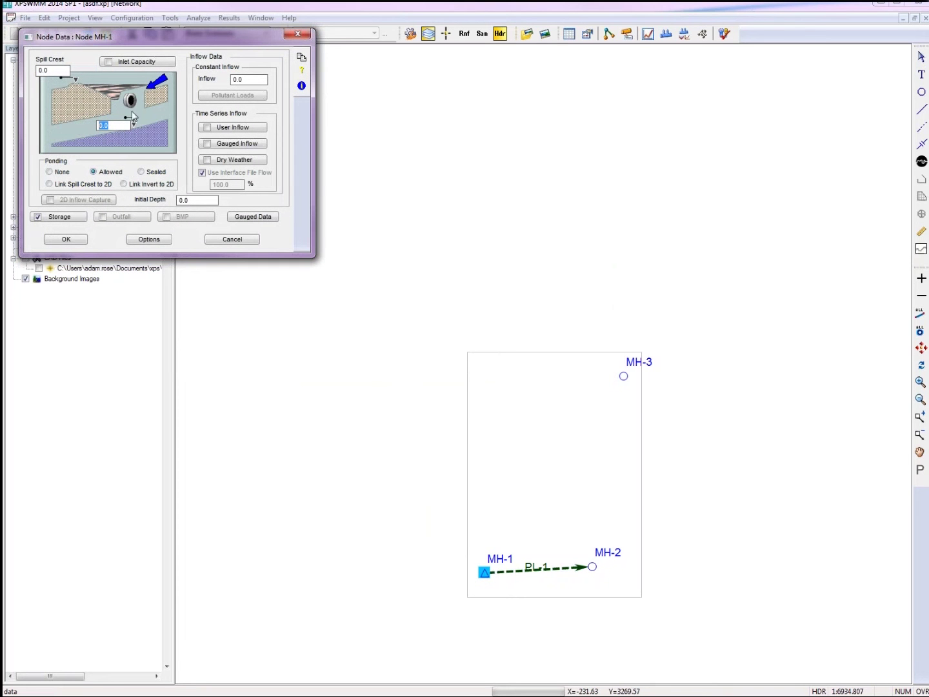
type("80")
double_click(45, 71)
type("95")
left_click(65, 239)
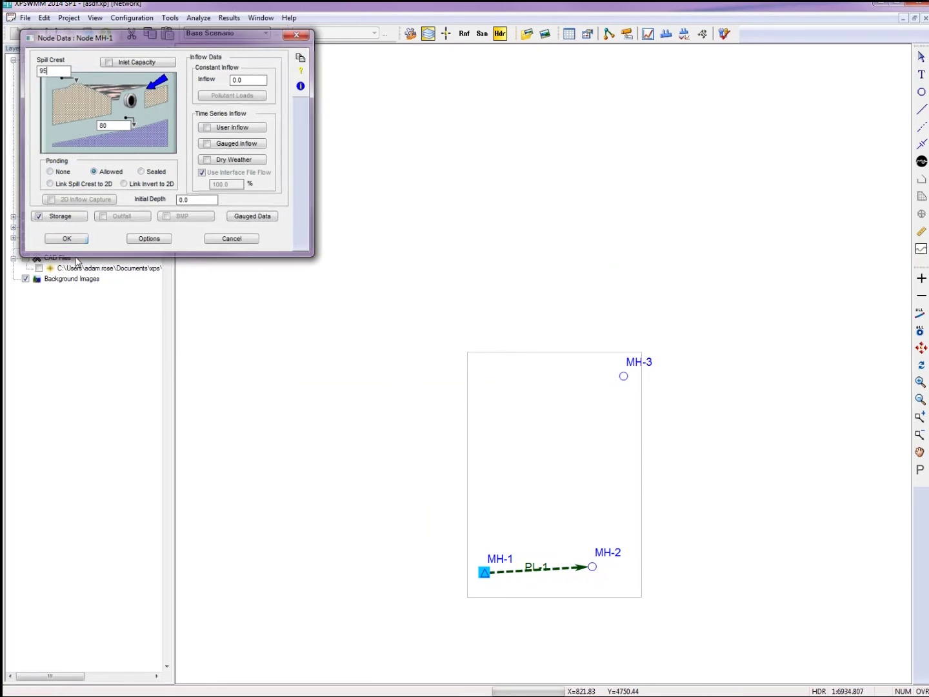
Set the ponding option of node MH-2 to Sealed and accept the node data.
double_click(594, 566)
left_click(141, 171)
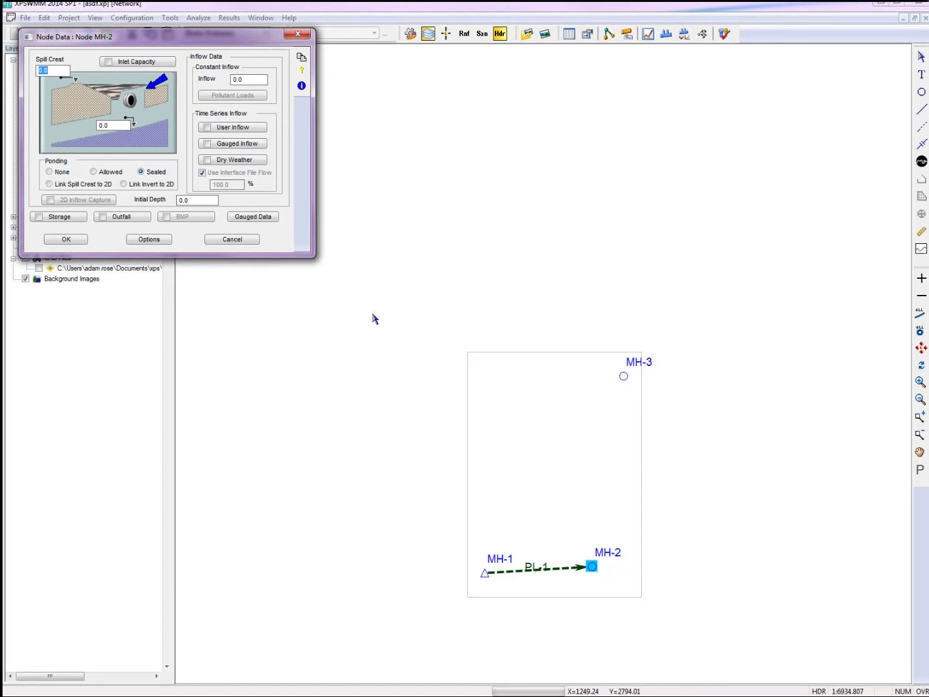
left_click(65, 239)
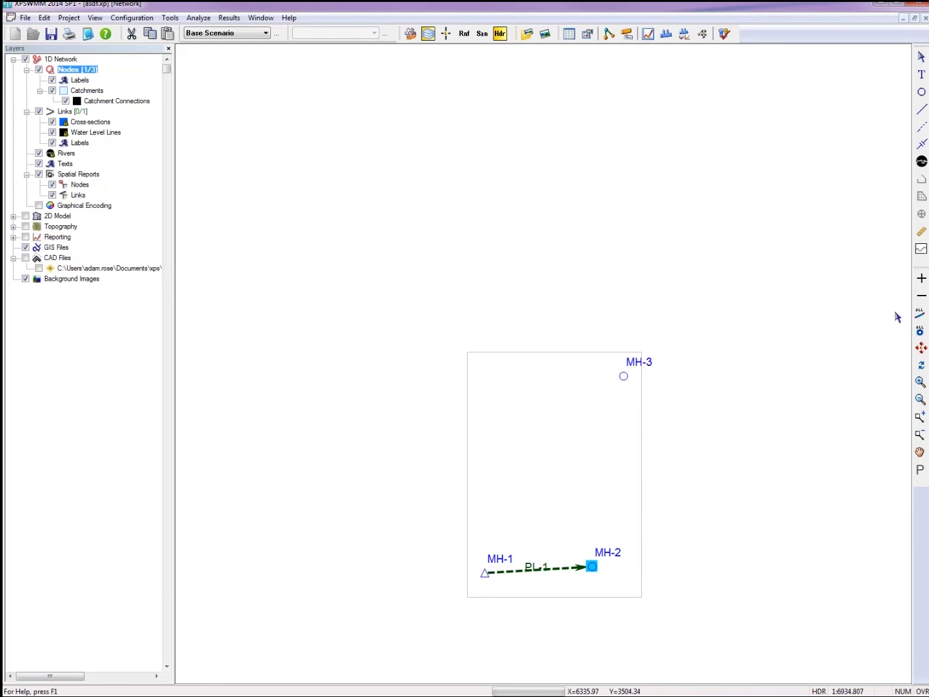
Draw a conduit link from node MH-2 to node MH-3.
left_click(921, 109)
left_click(671, 573)
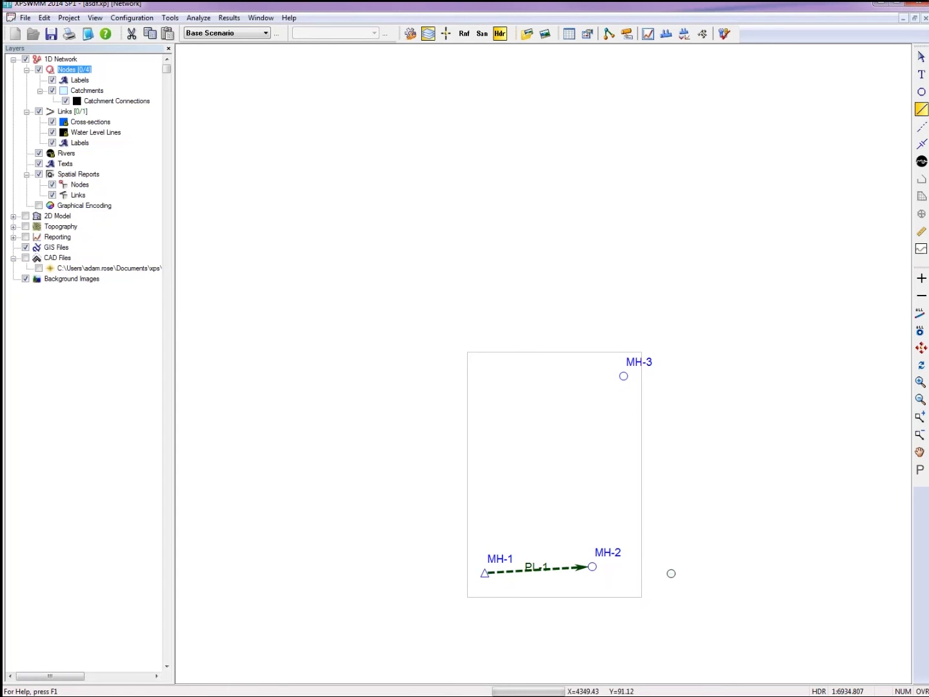
key("Escape")
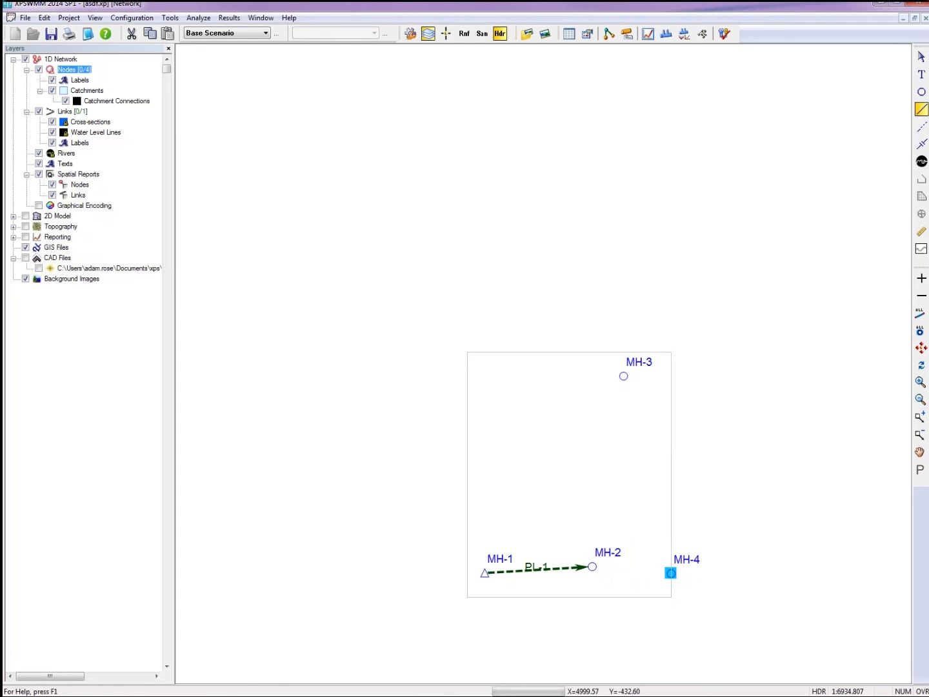
left_click(593, 566)
left_click(637, 380)
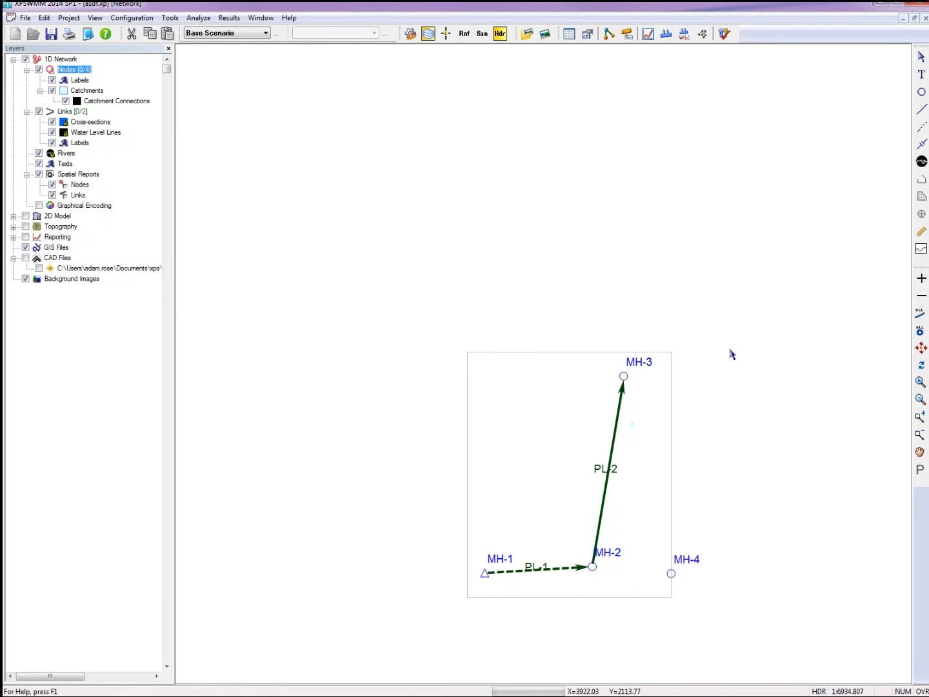
Delete the stray node MH-4, confirming the deletion.
left_click_drag(740, 612, 636, 519)
key("Delete")
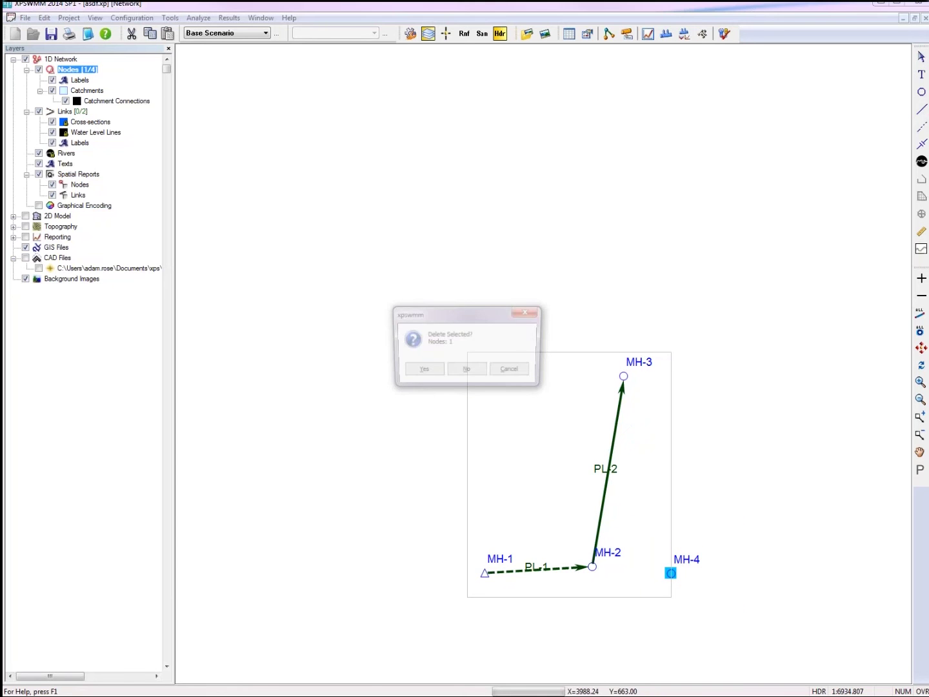
left_click(421, 370)
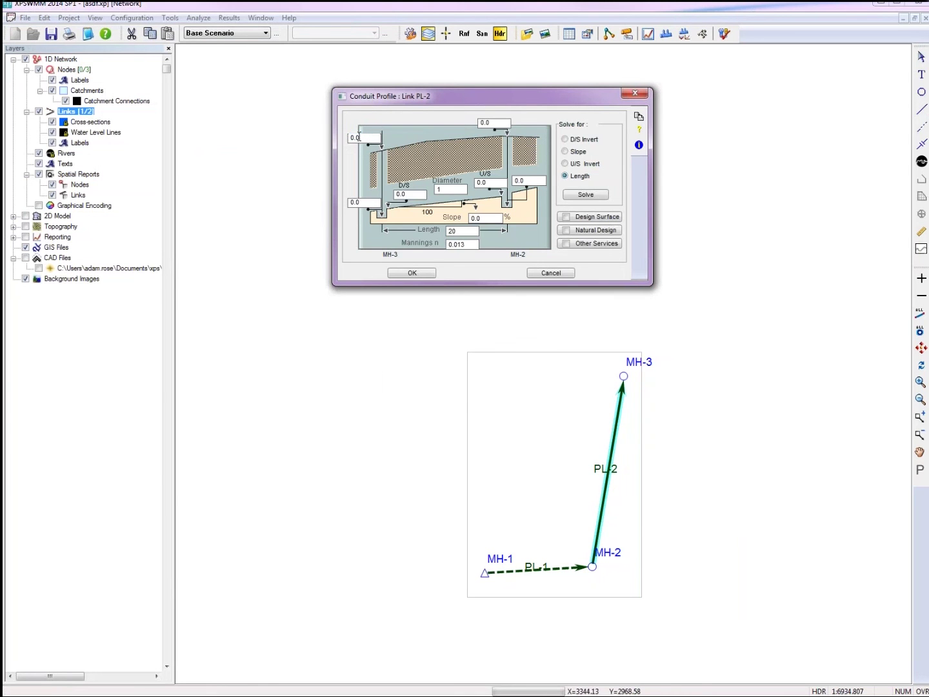
Set the spill crests in link PL-2's conduit profile to 120 at MH-2 and 100 at MH-3.
left_click(498, 124)
type("100")
left_click(360, 138)
type("100")
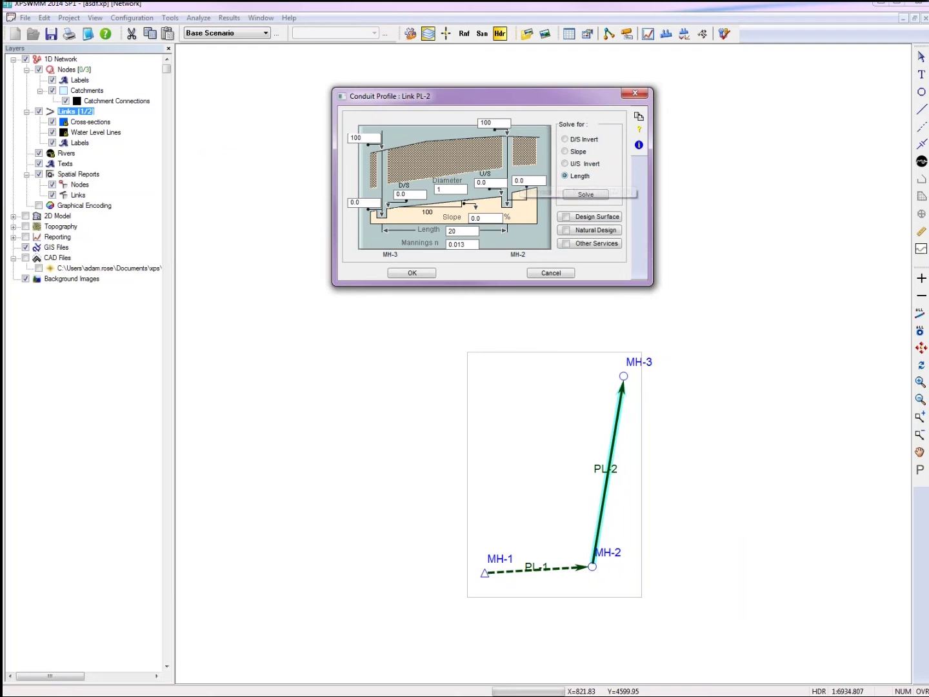
key("Tab")
type("120")
Set the MH-2 and upstream inverts of PL-2 to 100, and the downstream and MH-3 inverts to 90.
key("Tab")
type("100")
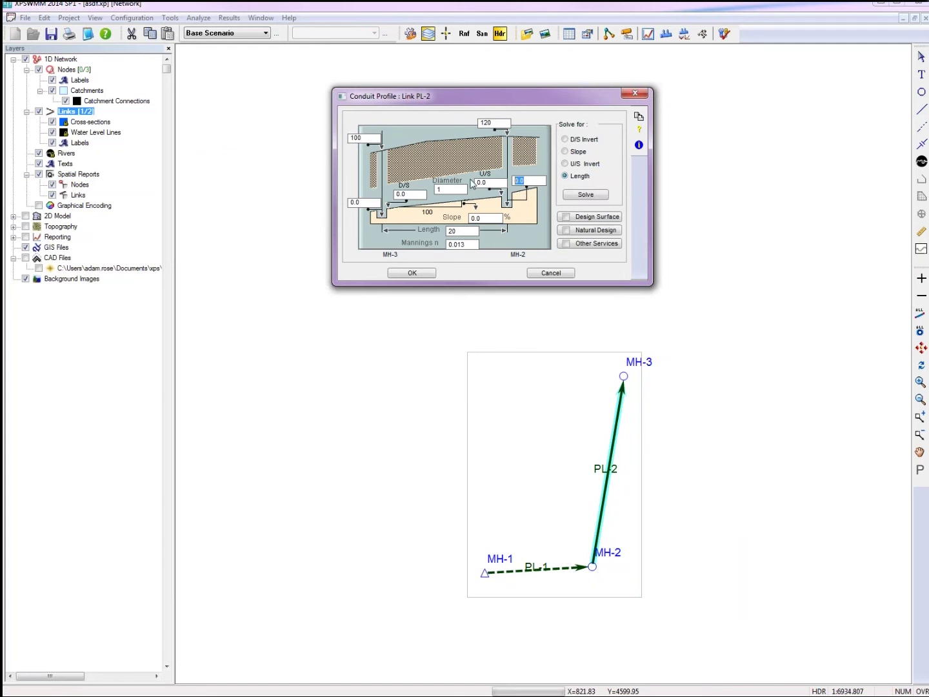
key("Tab")
type("1")
key("Tab")
type("90")
key("Tab")
type("90")
Set PL-2's length to 2000, solve the conduit profile for slope and accept it.
left_click(450, 231)
type("200")
left_click(564, 151)
left_click(585, 194)
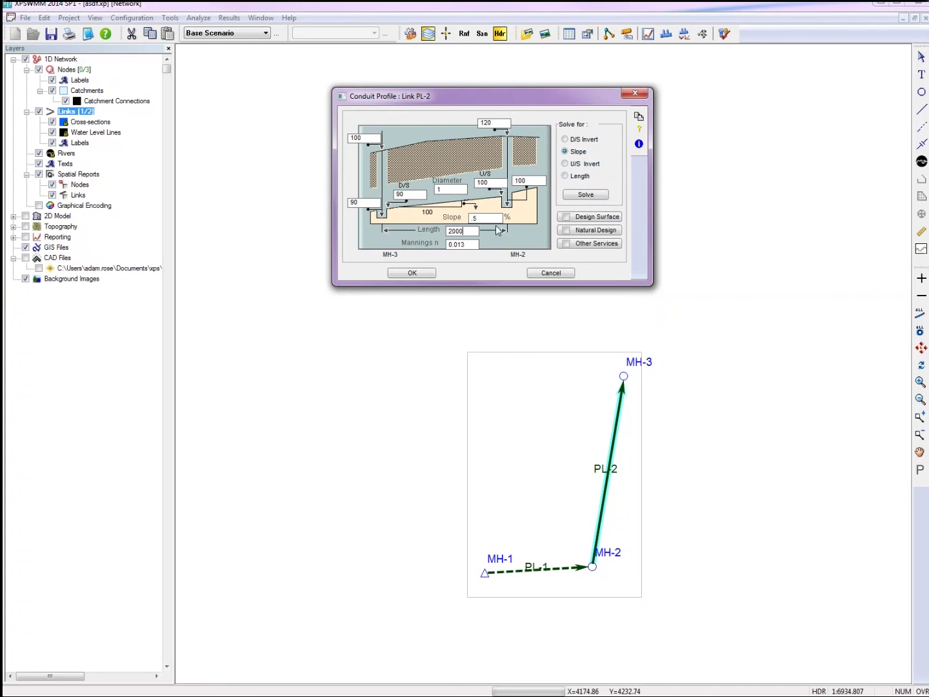
left_click(426, 272)
Make node MH-3 an outfall with the Type 1, Free Outfall outlet control.
left_click(632, 415)
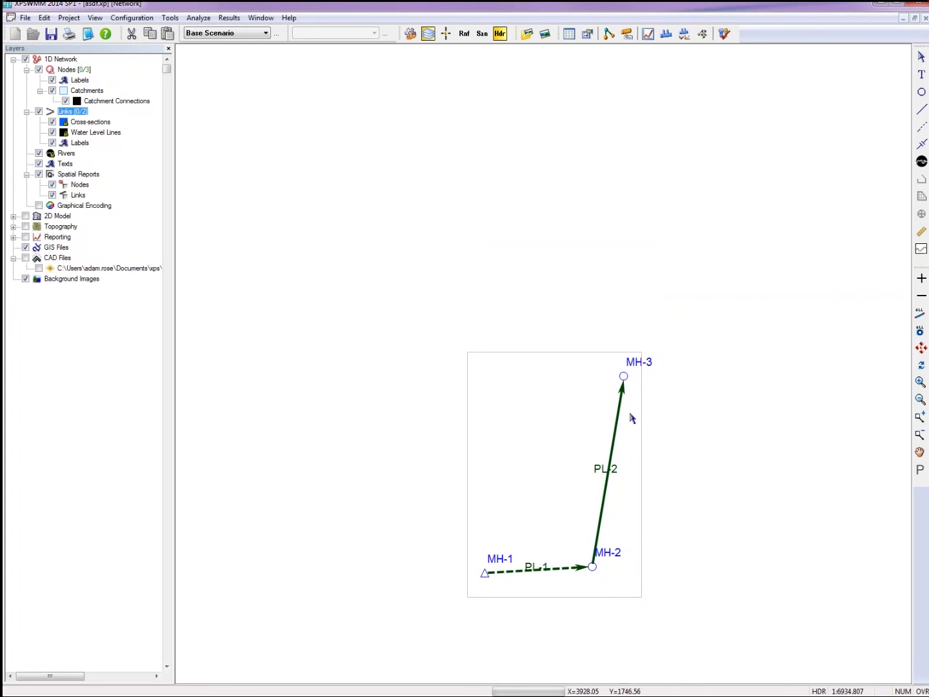
double_click(623, 375)
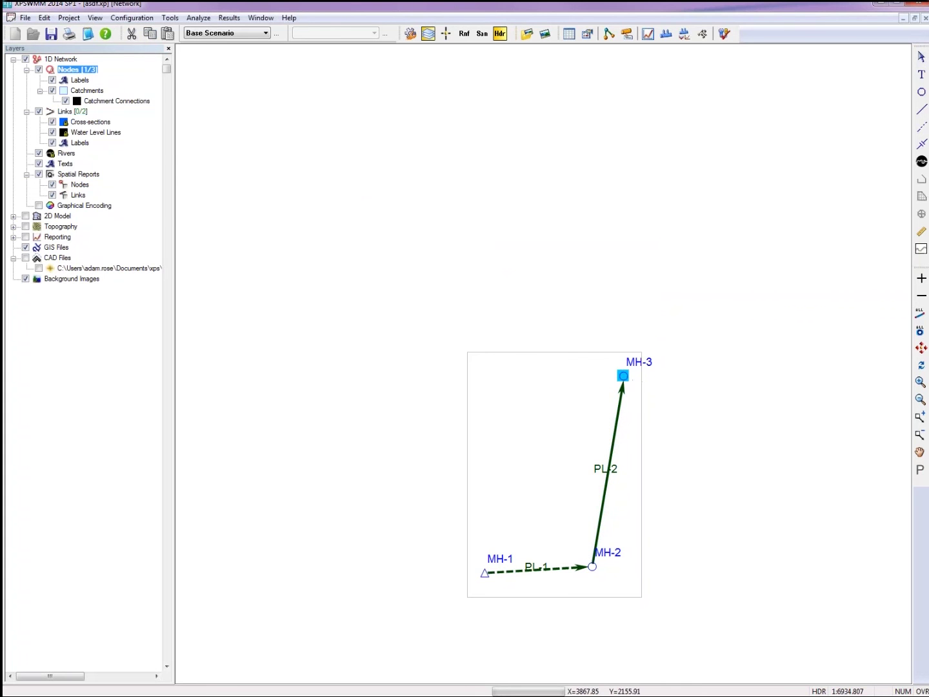
left_click(128, 220)
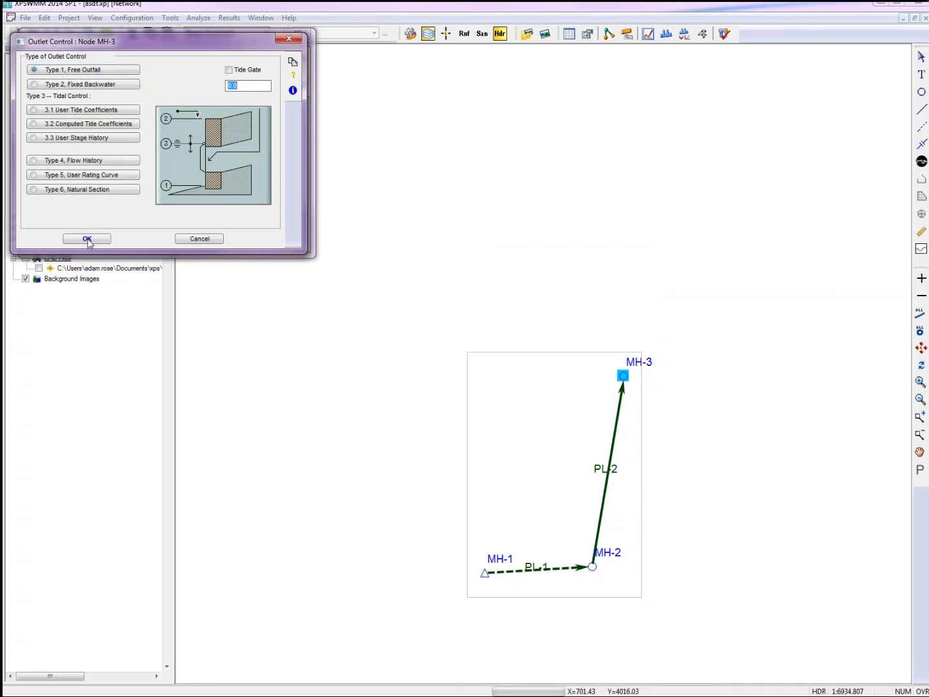
left_click(88, 239)
left_click(69, 239)
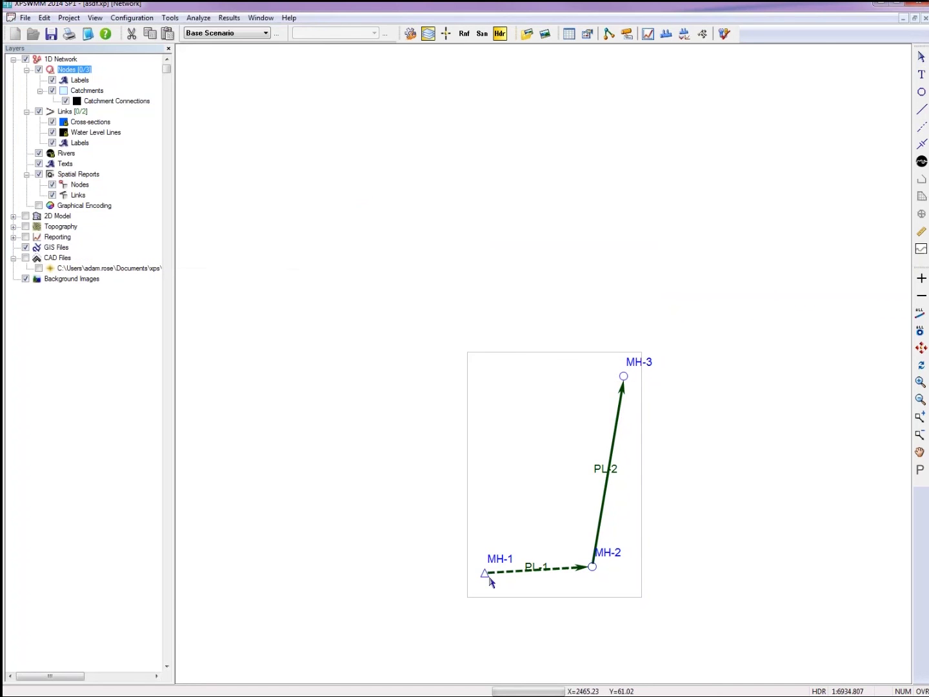
Define a default dry weather flow at node MH-1 using Direct Flow in cfs with a flow rate of 1.
double_click(484, 572)
left_click(264, 160)
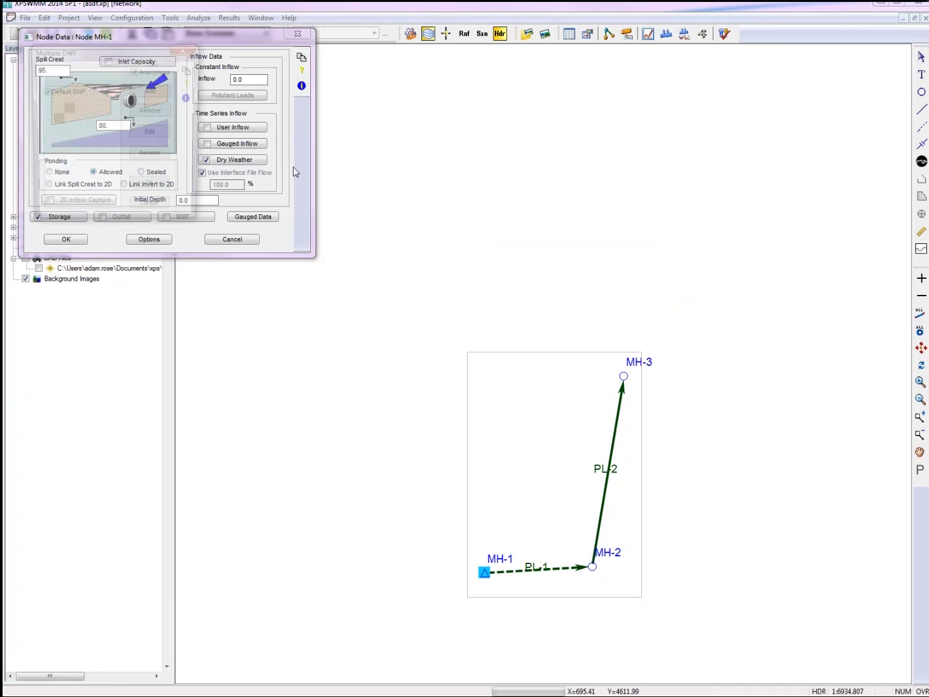
left_click(67, 95)
left_click(136, 136)
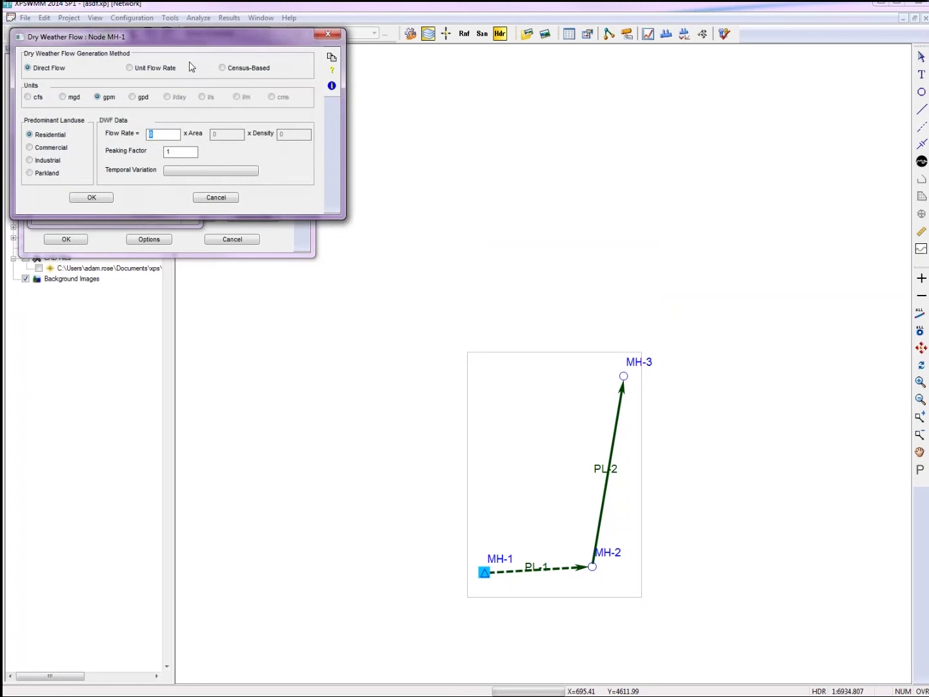
left_click_drag(199, 43, 268, 189)
left_click(98, 243)
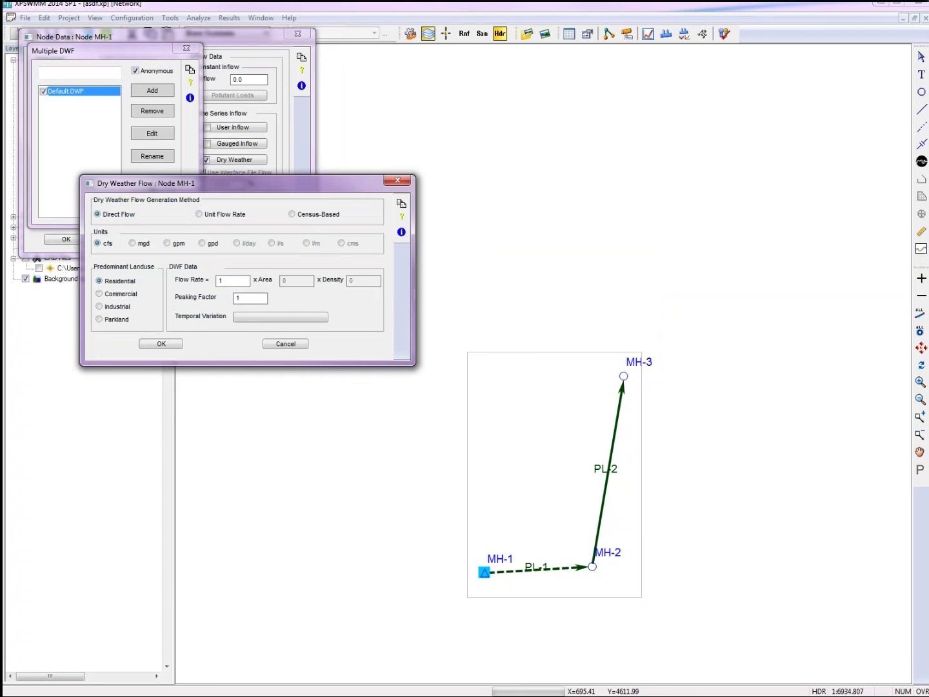
Review the example_sanitary_pat temporal variation, assign it to MH-1's dry weather flow and accept the node data.
left_click(270, 317)
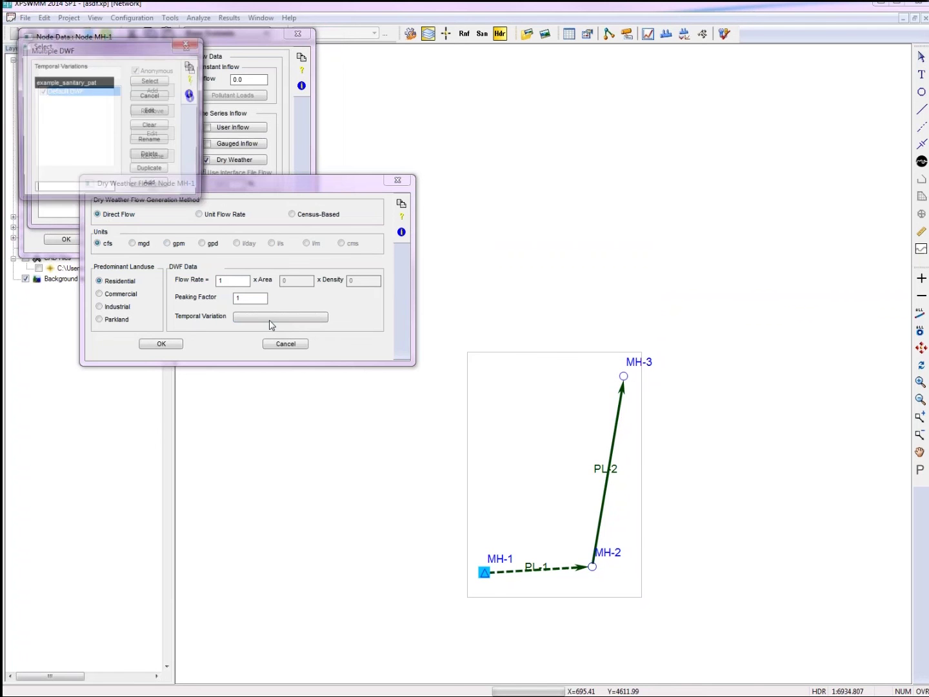
left_click(149, 111)
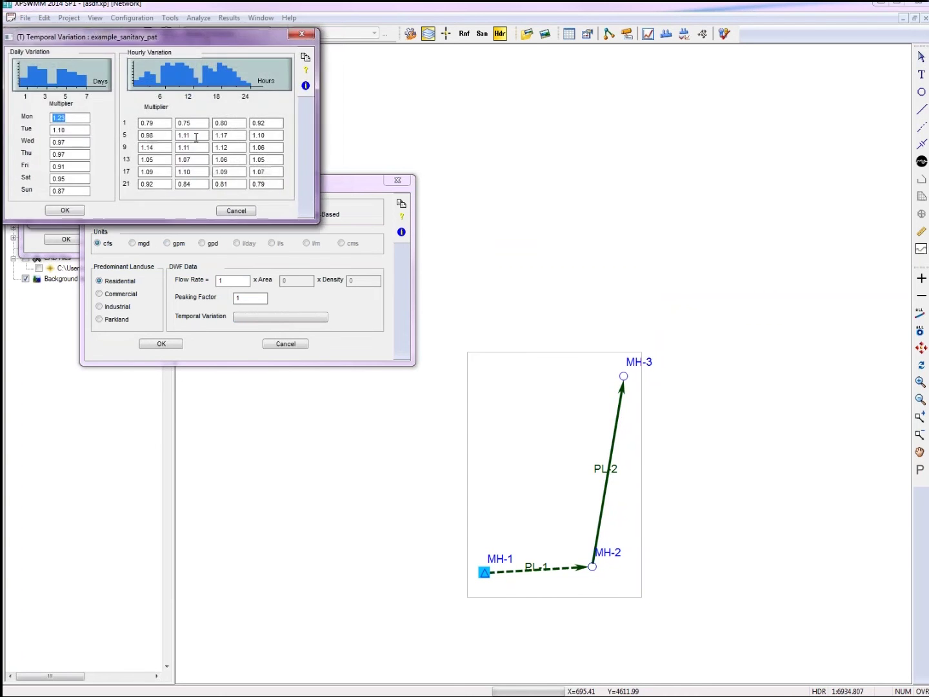
left_click(65, 210)
left_click(149, 78)
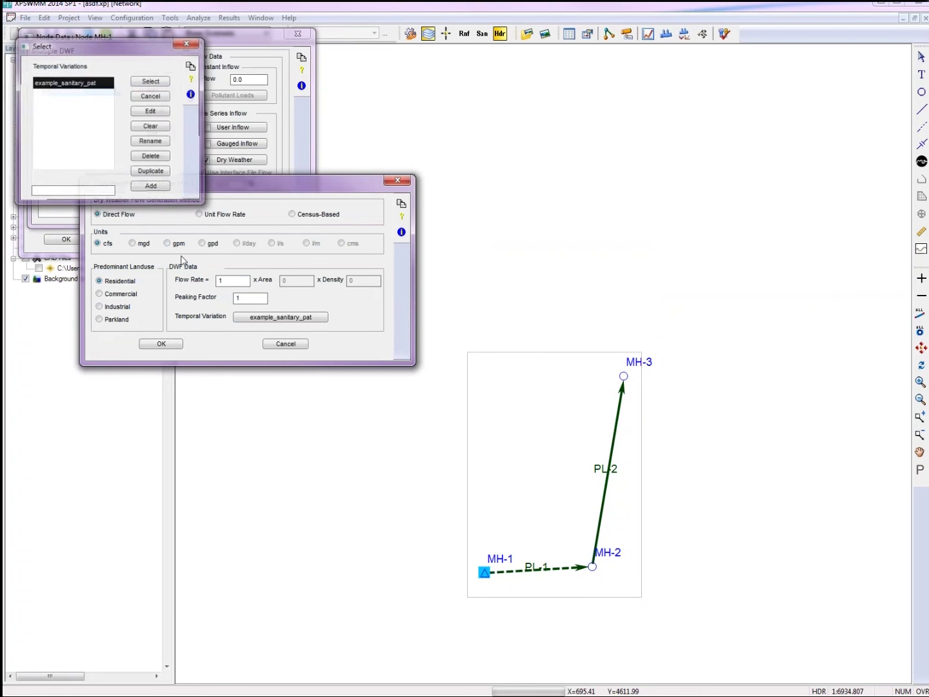
left_click(155, 346)
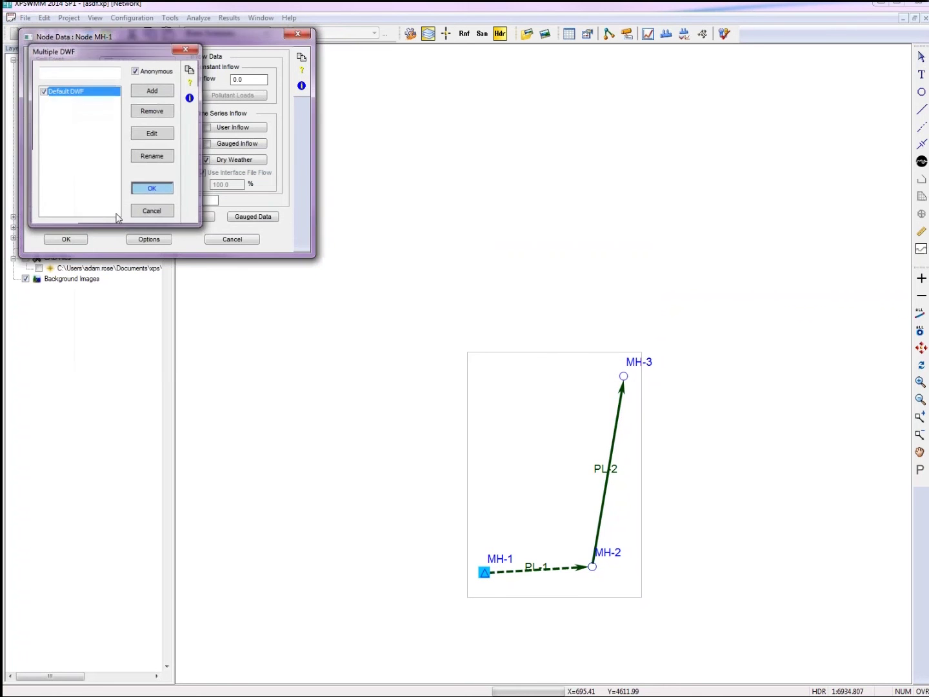
left_click(152, 188)
key("Return")
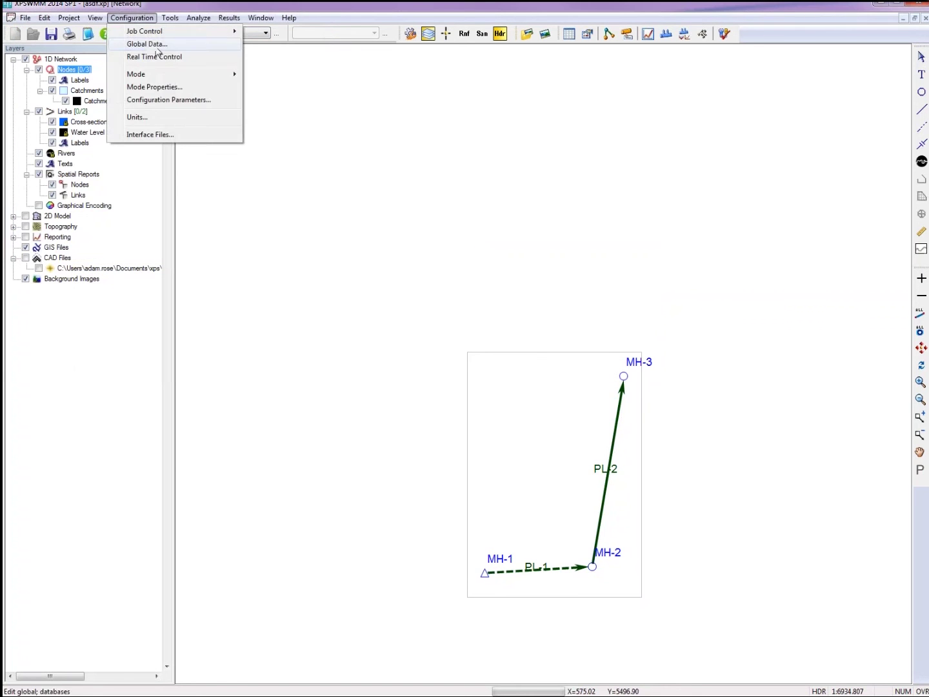
Clear Current Mode and RUNOFF from the solve modes so that only HYDRAULICS is solved, and accept the mode properties.
left_click(139, 19)
left_click(158, 89)
left_click(142, 67)
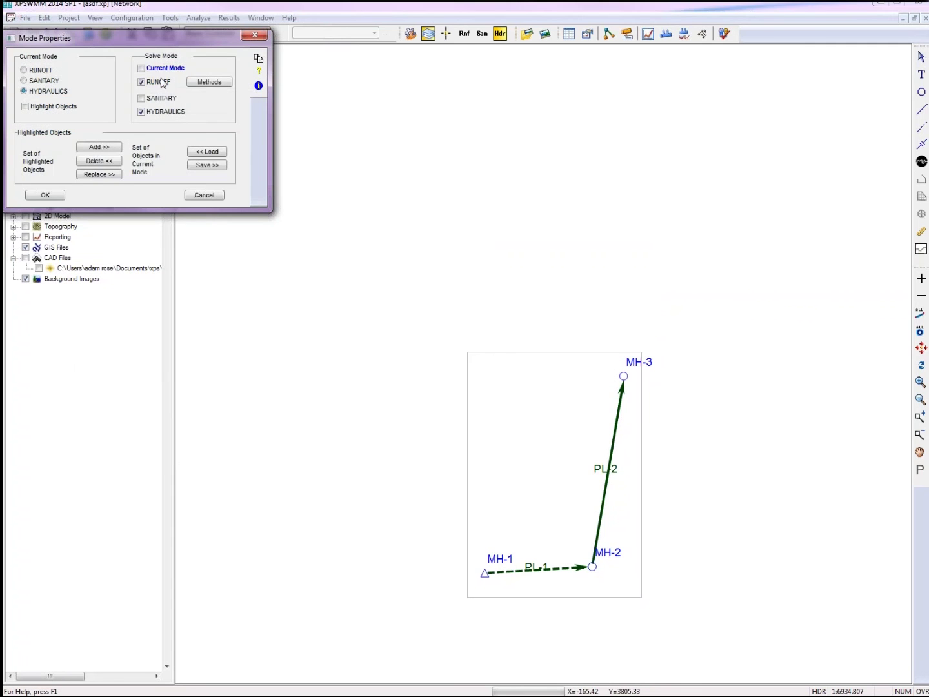
left_click(141, 82)
left_click(58, 197)
Review and accept the Hydraulics job control settings, and solve the model.
left_click(138, 18)
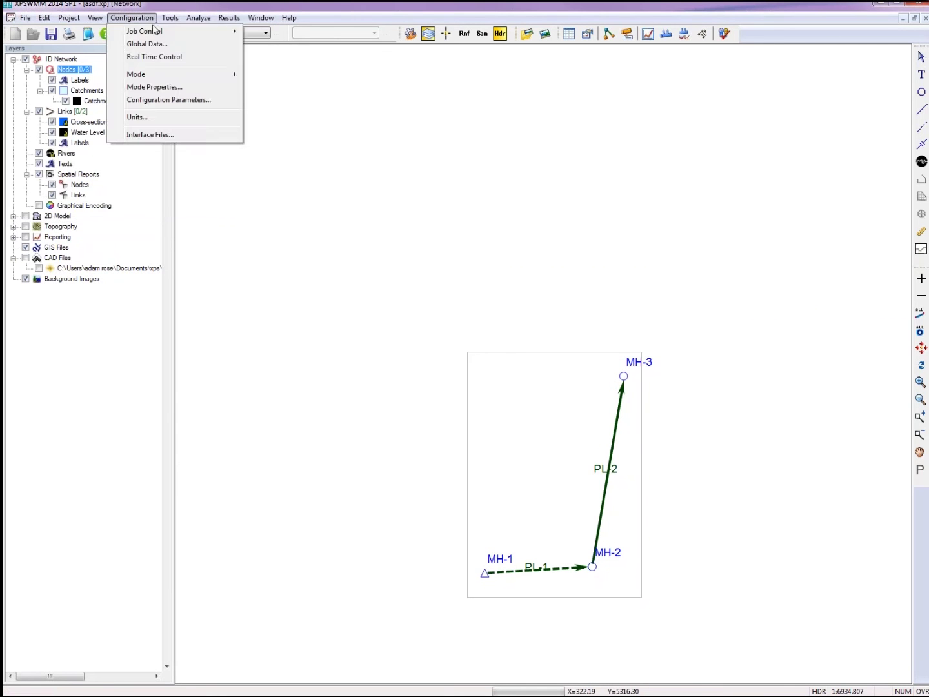
mouse_move(194, 31)
left_click(270, 44)
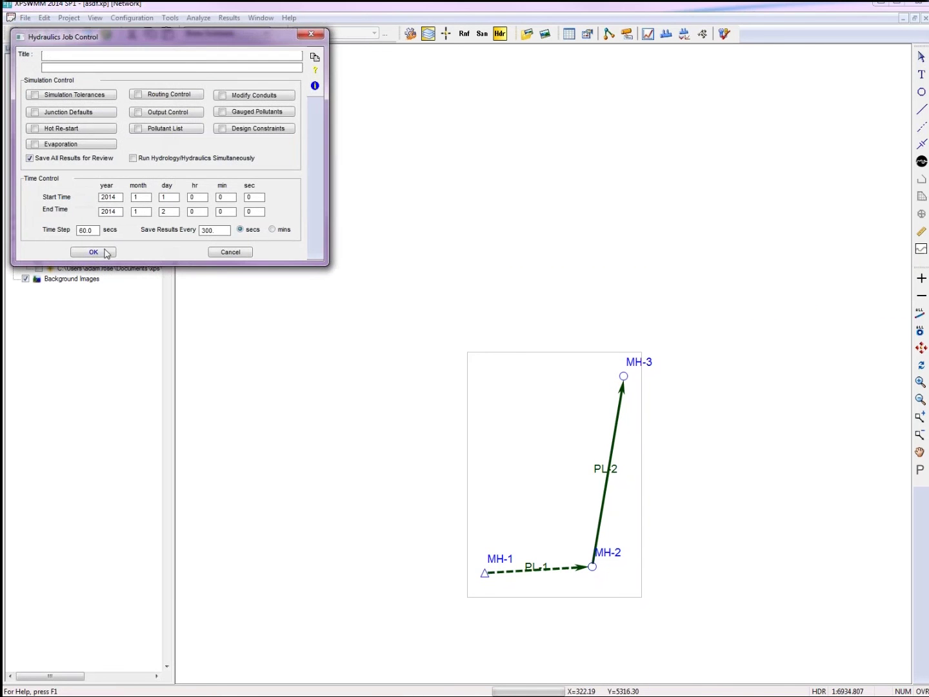
left_click(94, 250)
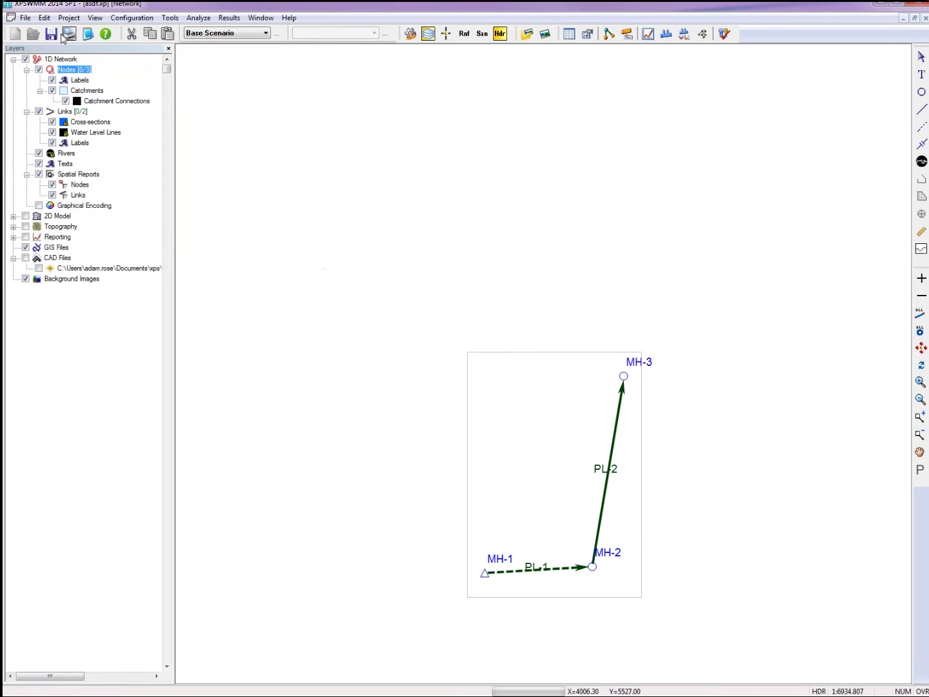
left_click(723, 33)
Review the results graph of conduit PL-2, compare it with the pump curve table in Excel, and close the graph.
left_click(619, 413)
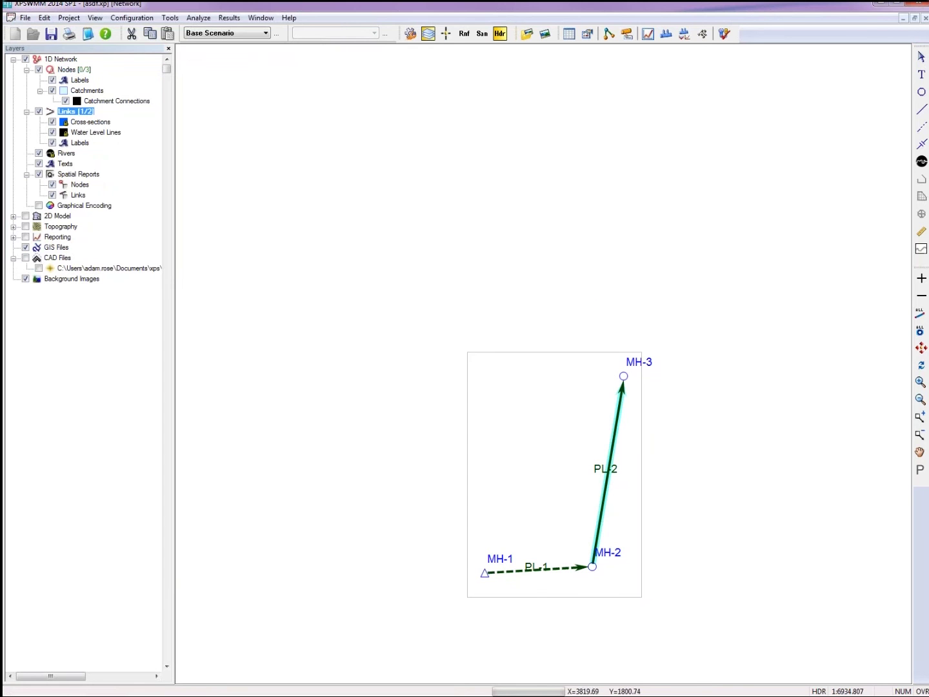
left_click(653, 33)
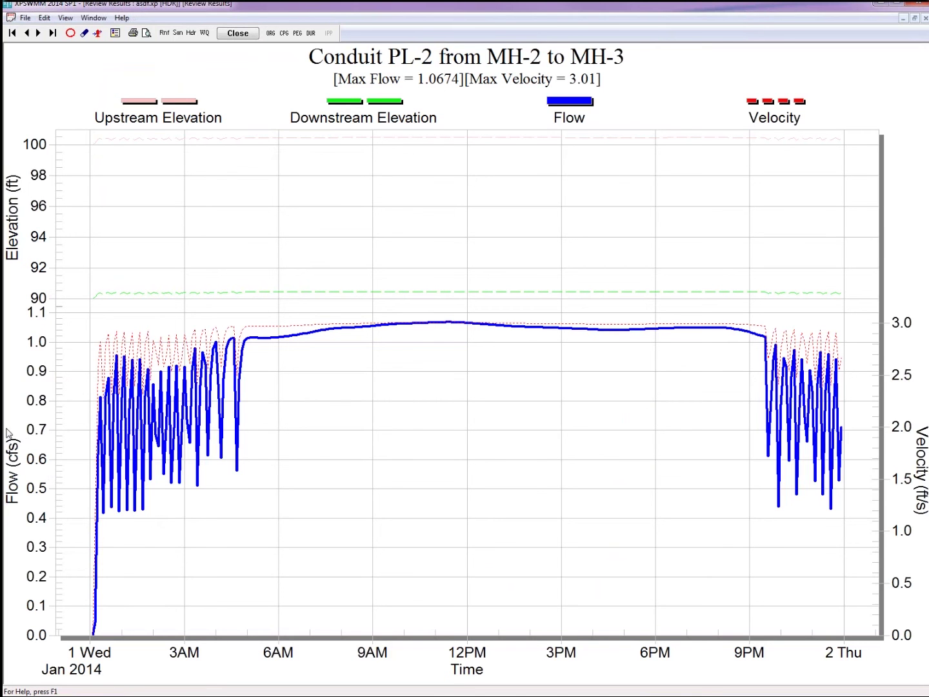
key("alt+Tab")
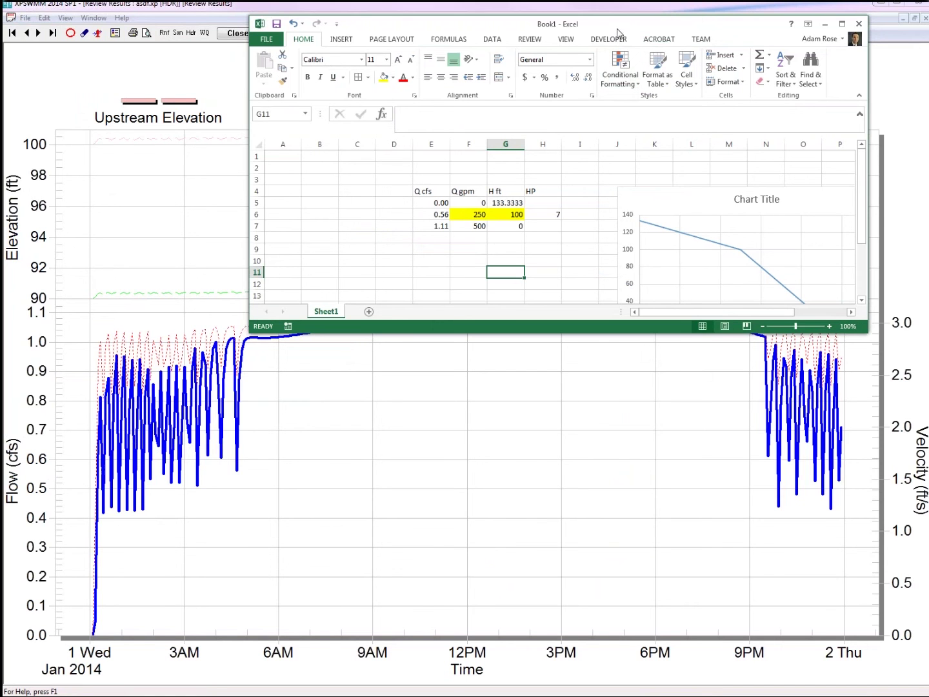
key("alt+Tab")
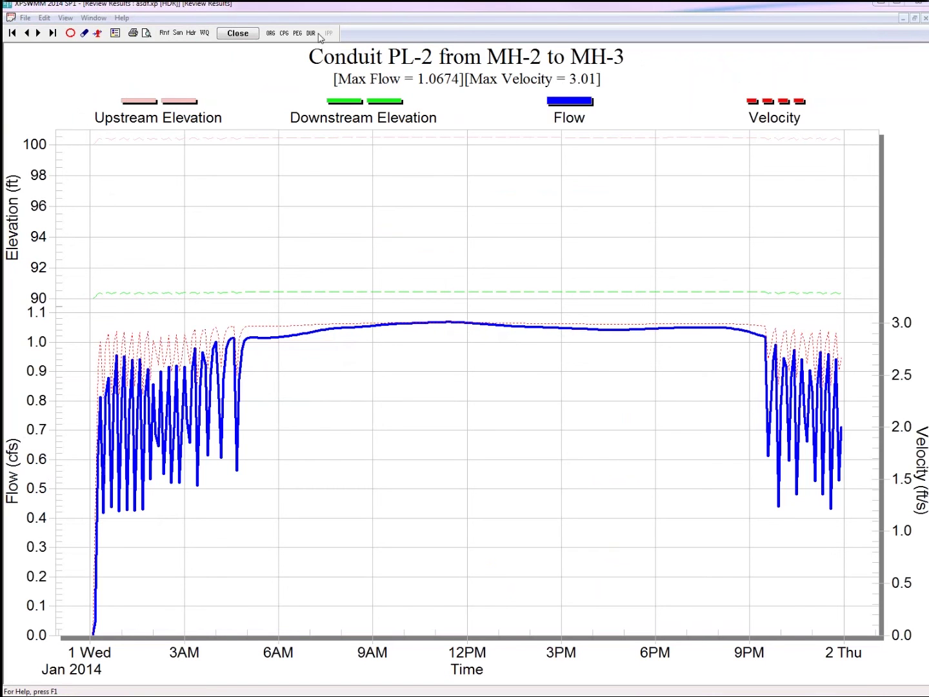
left_click(240, 33)
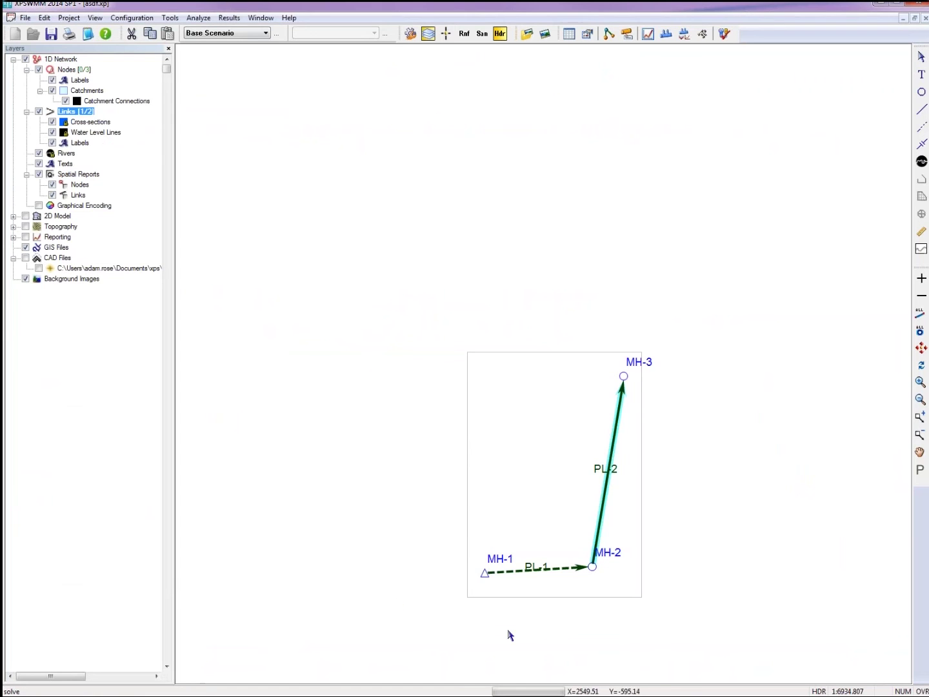
Review the flow graph of pump link PL-1 and the stage graph of node MH-1, closing each and clearing the selection.
left_click(573, 569)
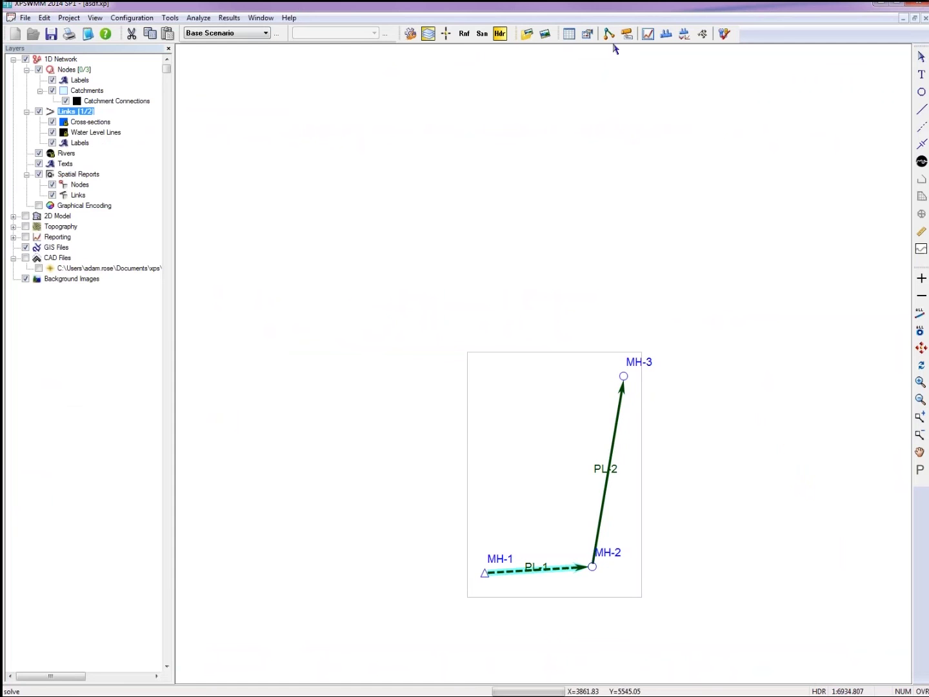
left_click(646, 34)
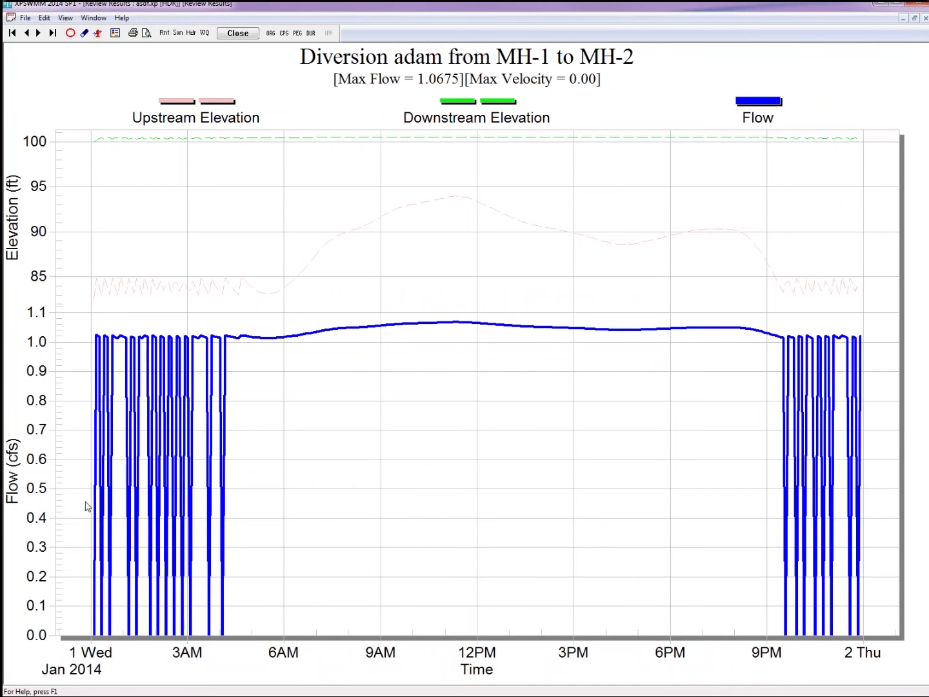
left_click(252, 38)
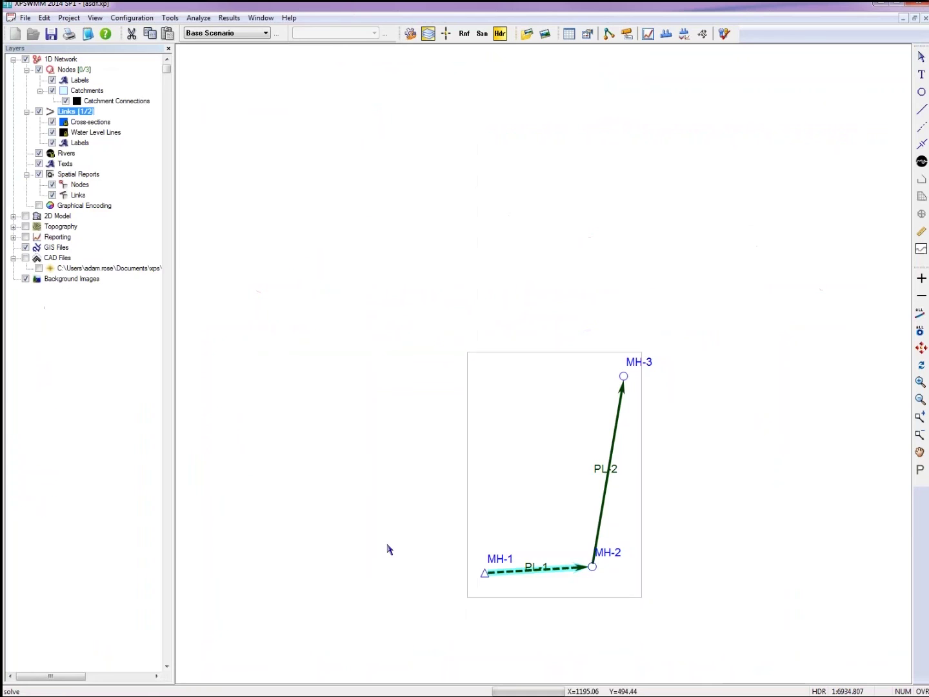
left_click(485, 572)
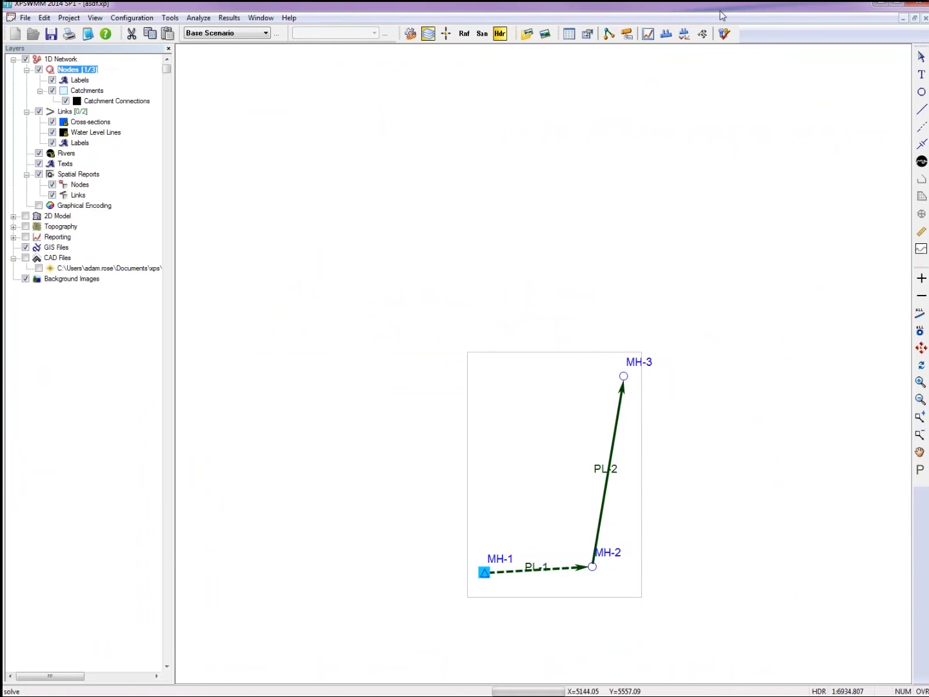
left_click(643, 36)
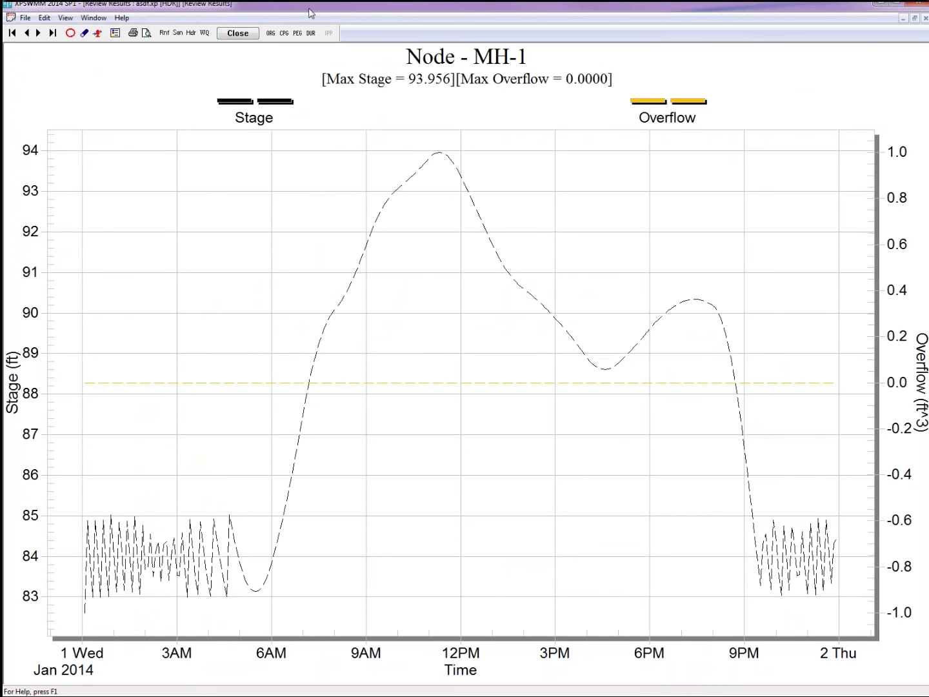
left_click(238, 33)
left_click(485, 338)
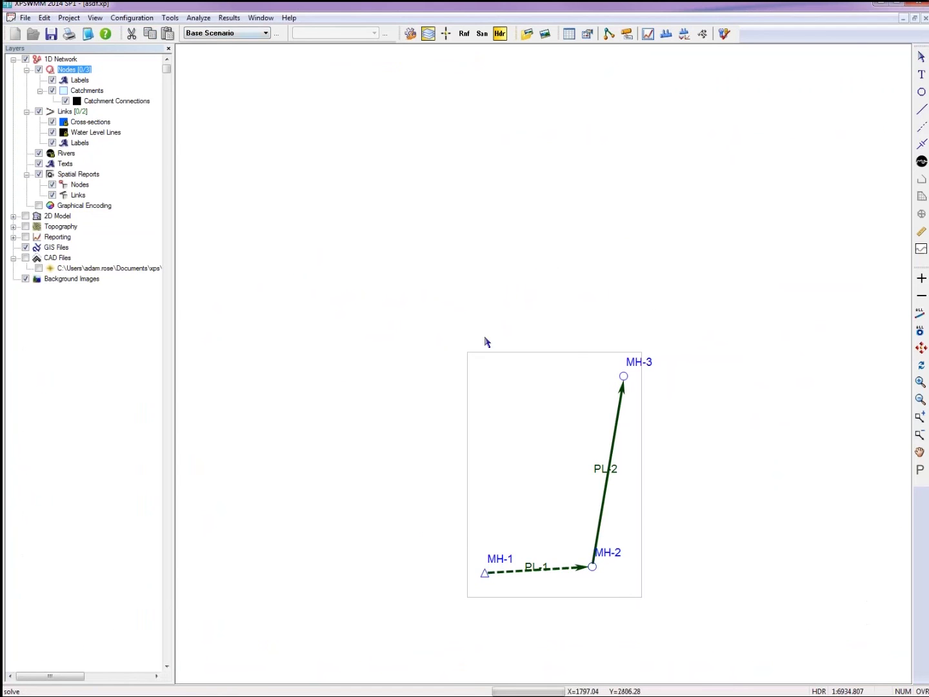
Open the dynamic section view for the whole network and set the node display width to Large [15pt].
left_click_drag(424, 246, 673, 607)
left_click(685, 34)
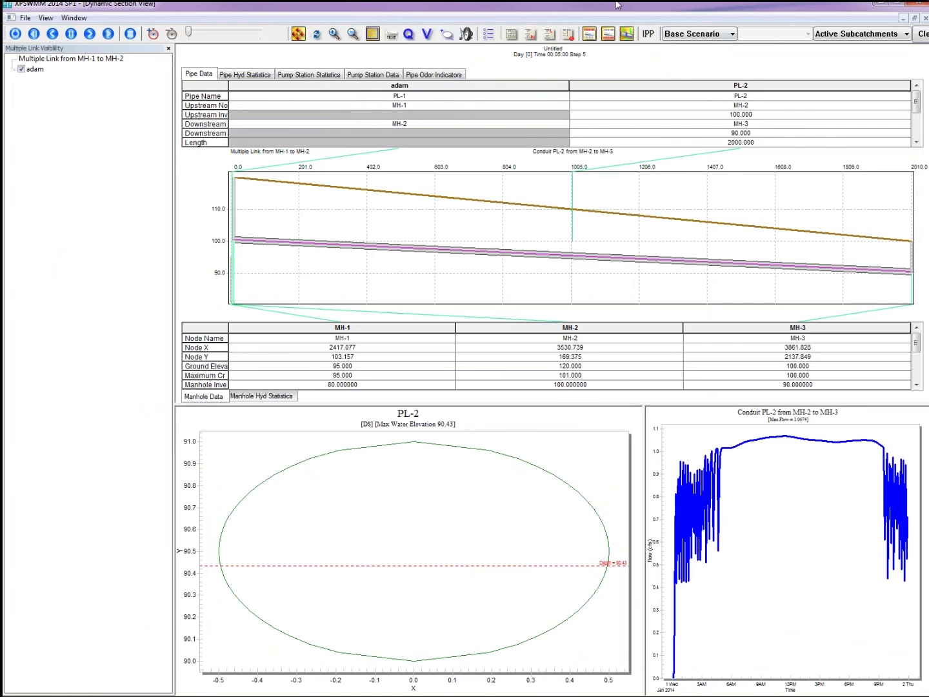
left_click(24, 18)
left_click(44, 87)
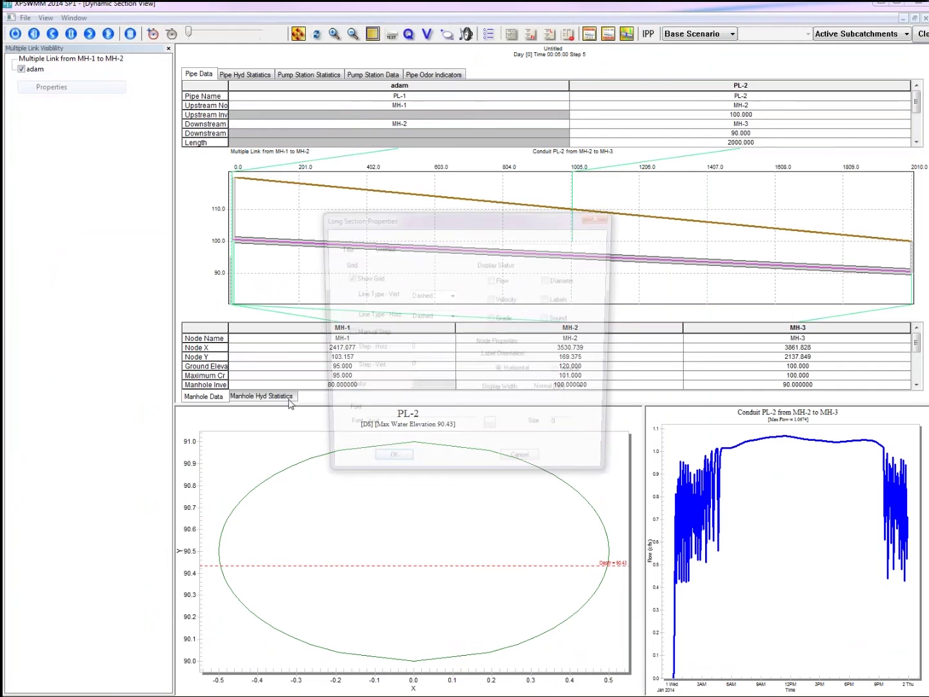
left_click(561, 394)
left_click(590, 392)
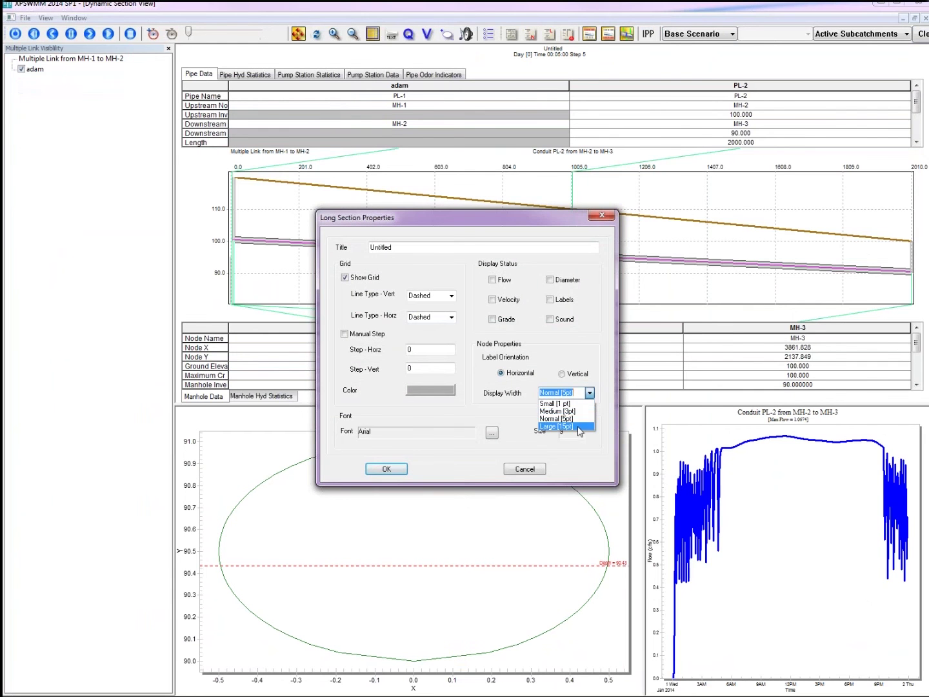
left_click(556, 419)
left_click(387, 468)
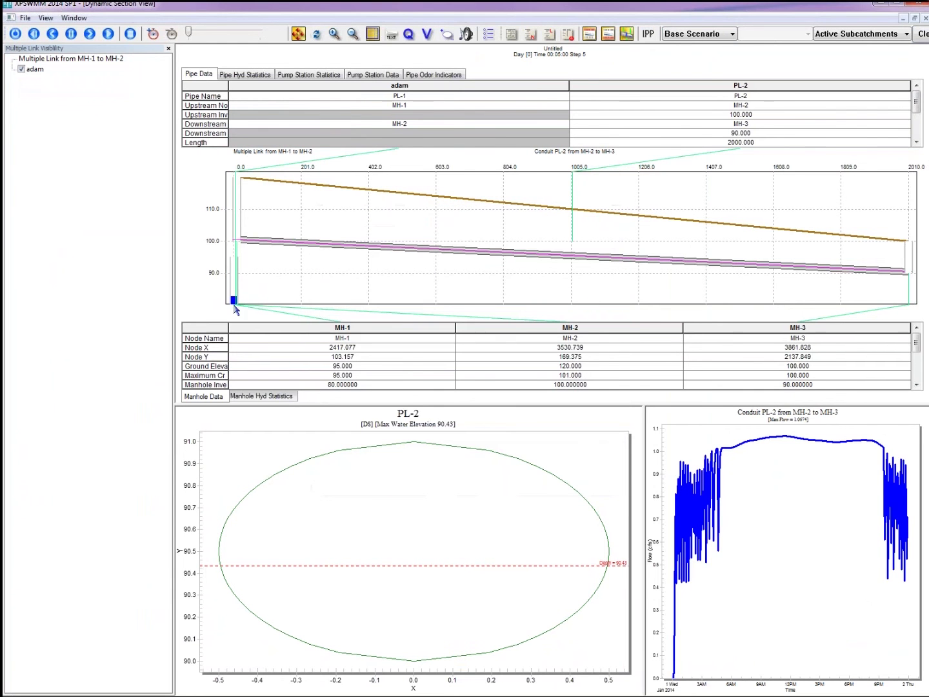
Inspect the water level at MH-1 and conduit PL-2 in the long section, and close the section view.
left_click(230, 305)
left_click(613, 256)
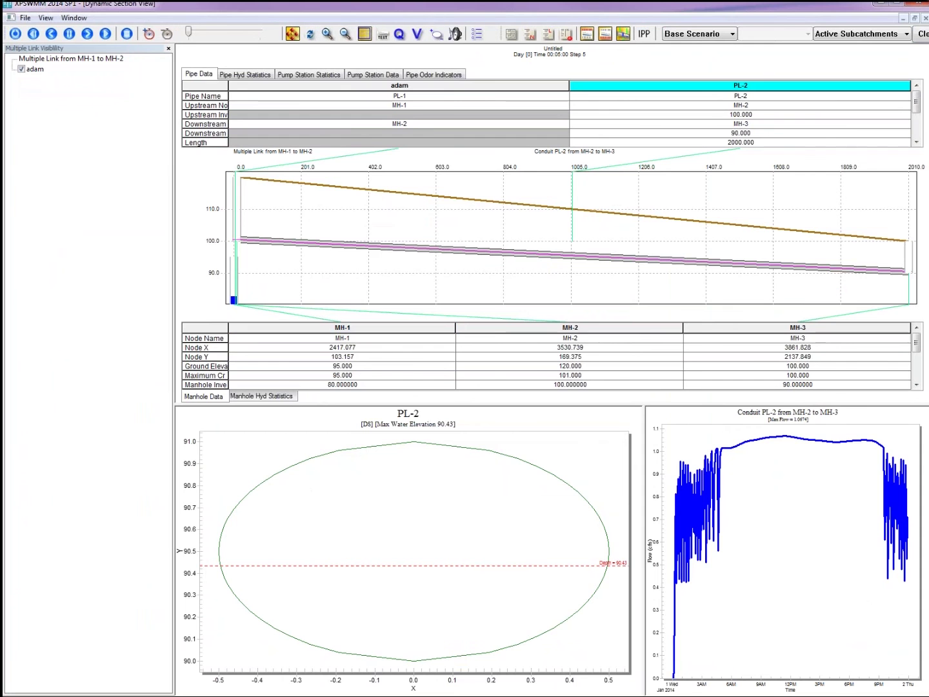
left_click(917, 35)
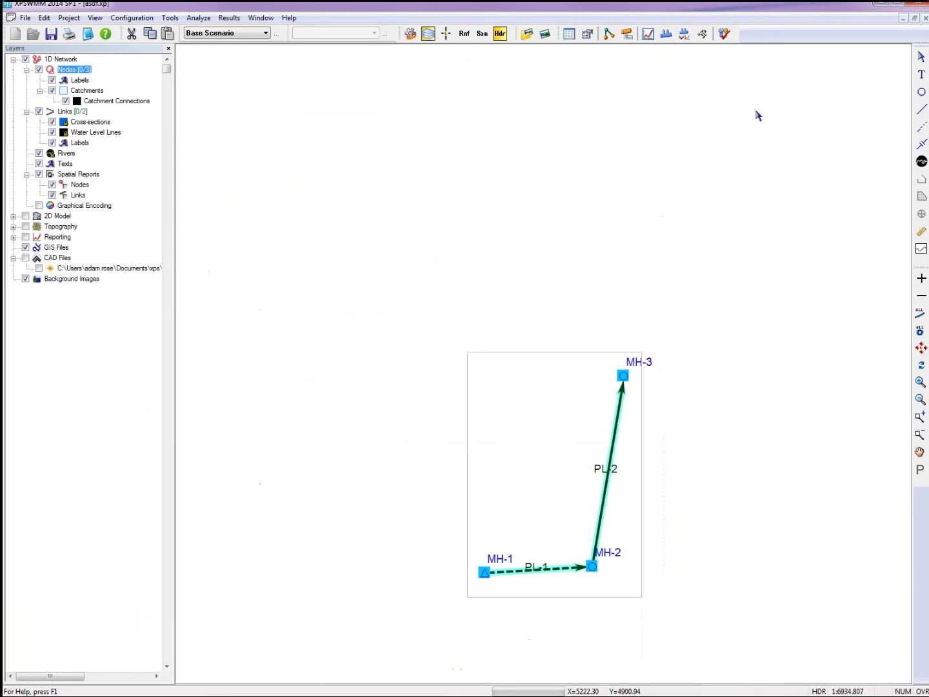